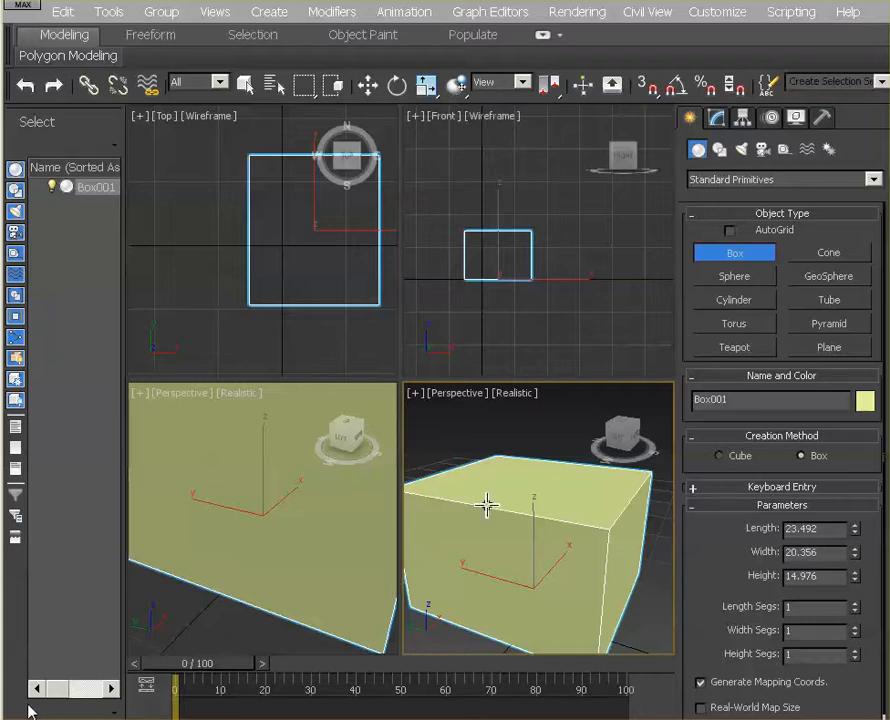
# Finish creating the box and convert it to an Editable Poly.
pyautogui.rightClick(560, 542)
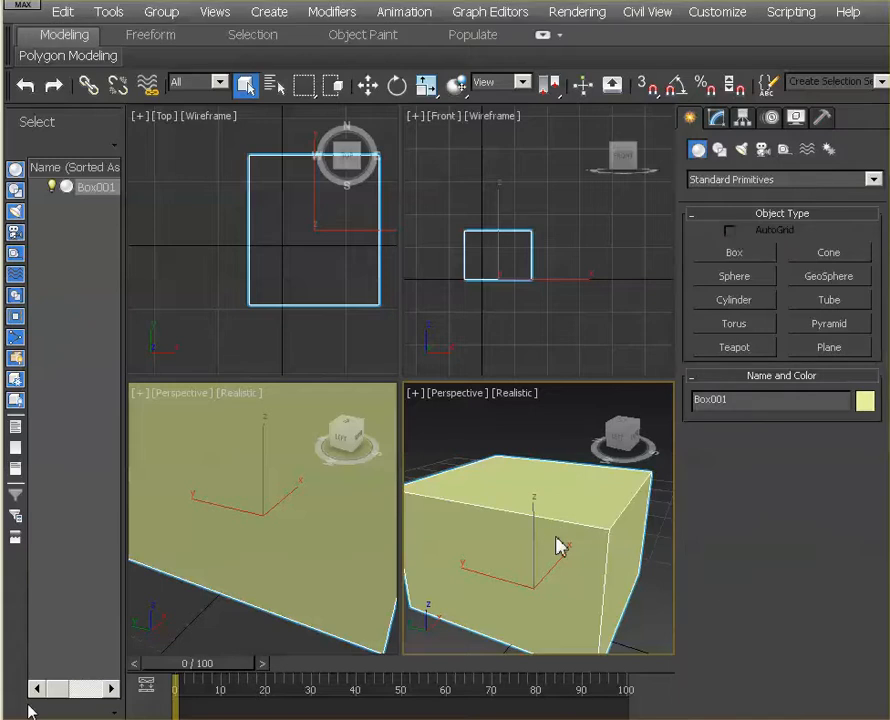
pyautogui.rightClick(557, 545)
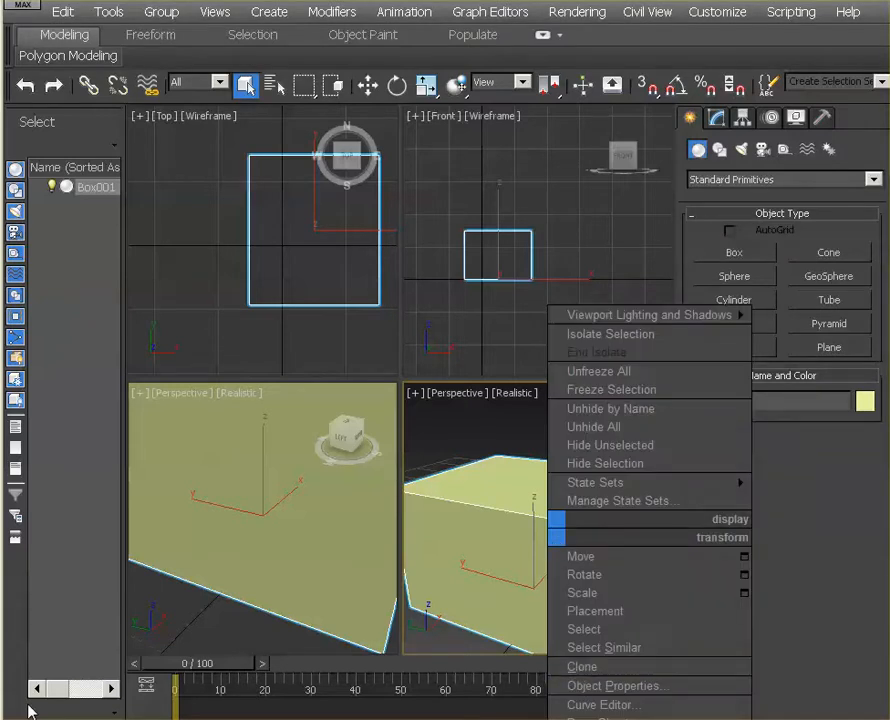
pyautogui.click(820, 718)
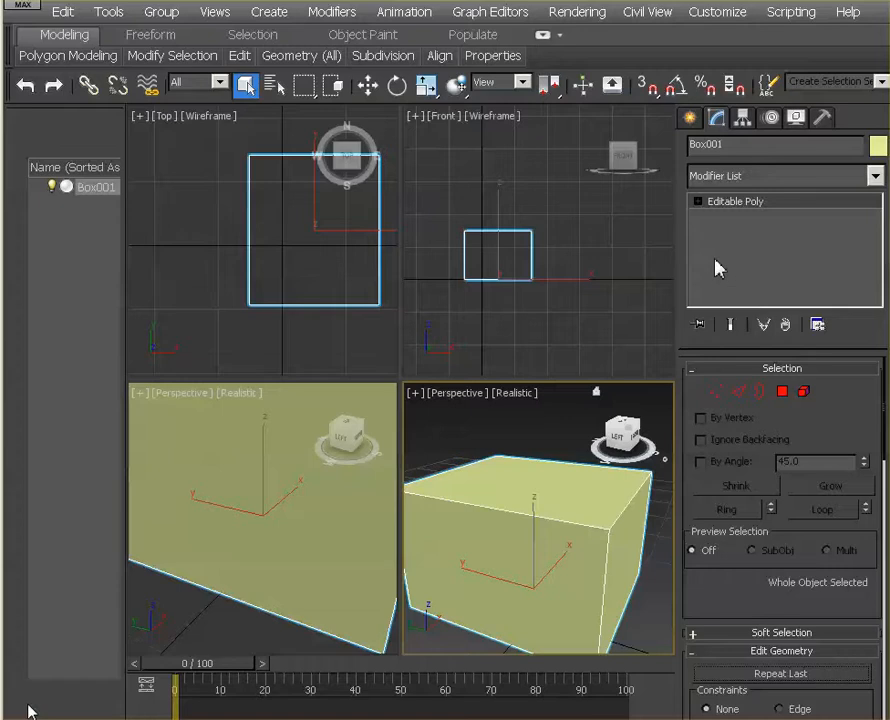
# Apply an Unwrap UVW modifier to the box and open its UV editor.
pyautogui.click(350, 14)
pyautogui.moveTo(383, 238)
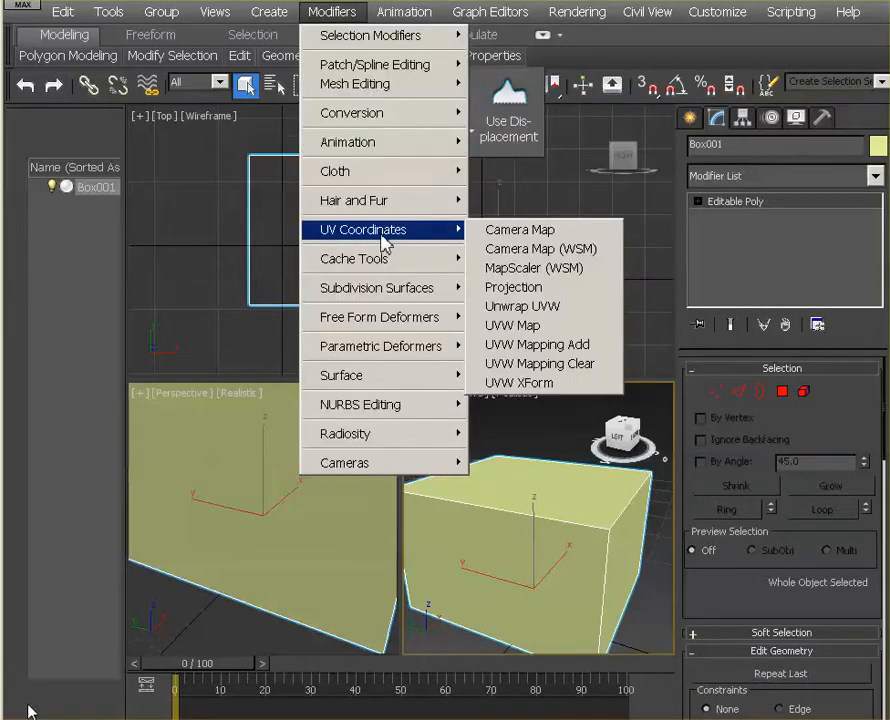
pyautogui.click(530, 308)
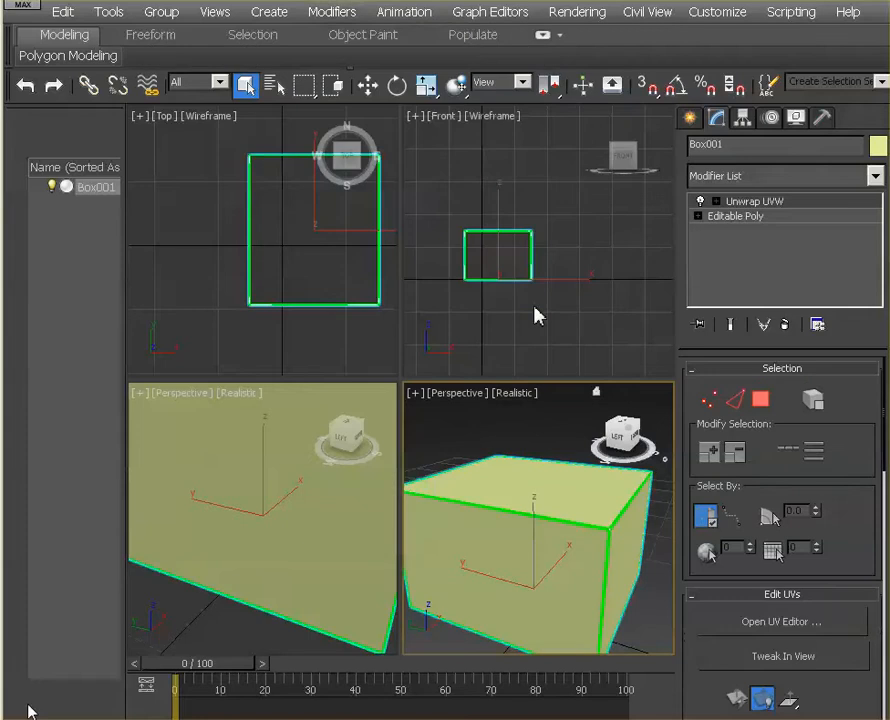
pyautogui.click(757, 624)
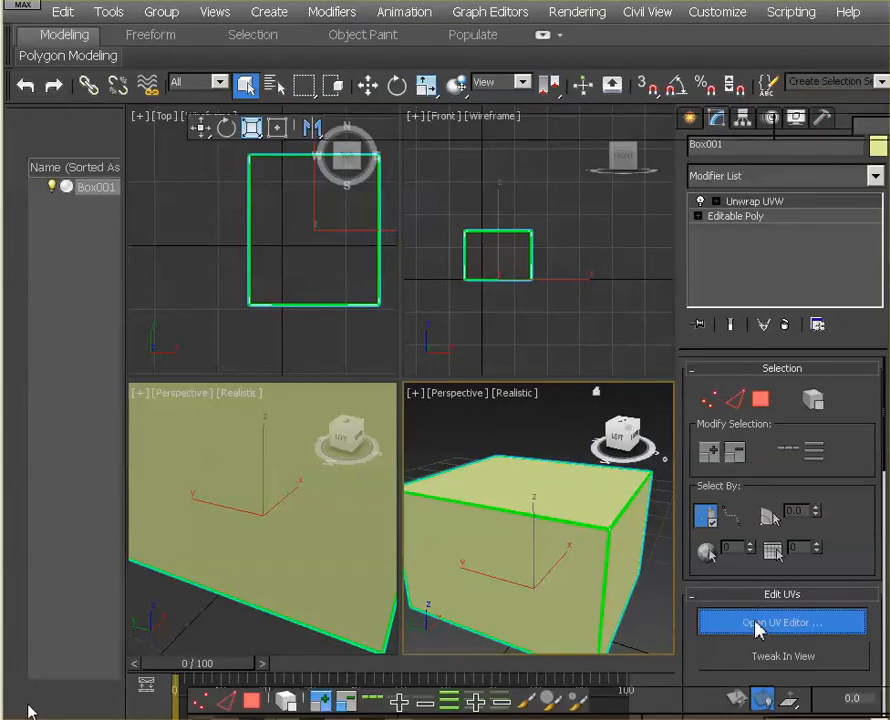
pyautogui.moveTo(147, 37); pyautogui.dragTo(492, 44)
pyautogui.scroll(-3, 462, 238)
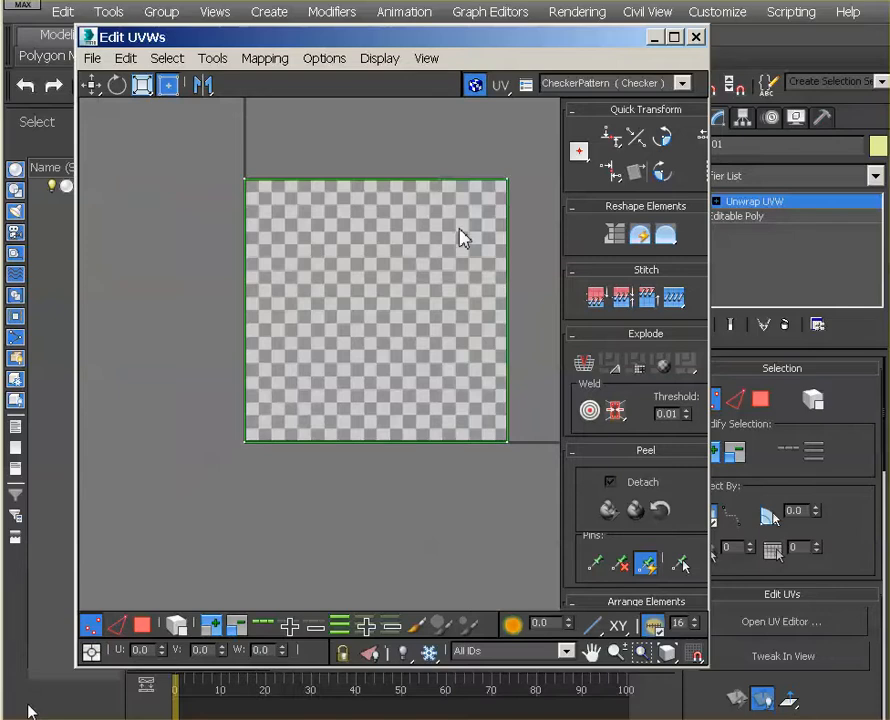
# At polygon level, separate the box's overlapping UV faces into two columns of three with small gaps between them.
pyautogui.click(716, 202)
pyautogui.click(757, 247)
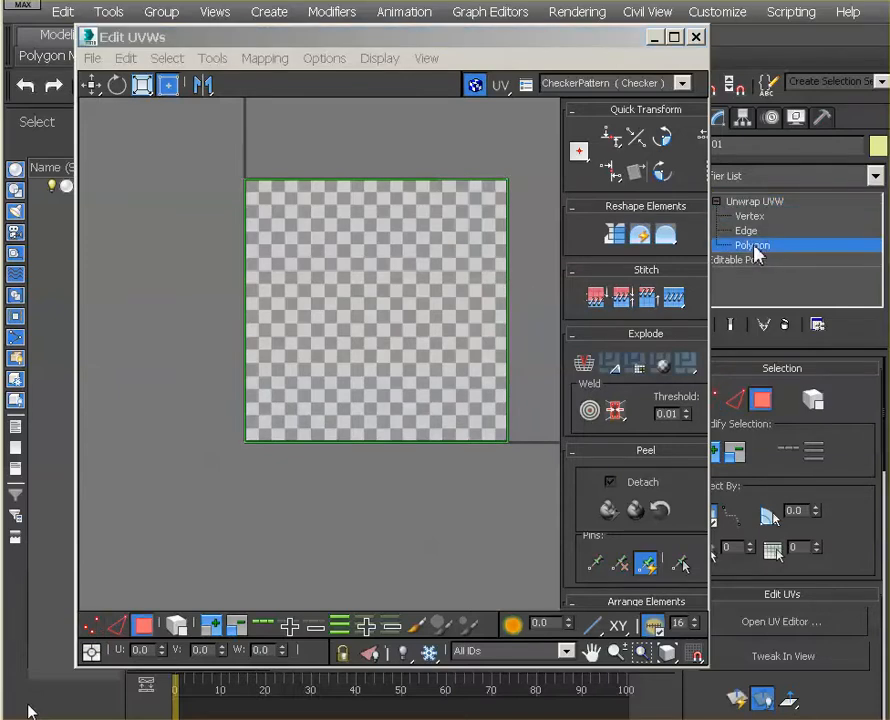
pyautogui.click(364, 324)
pyautogui.scroll(-3, 372, 330)
pyautogui.moveTo(378, 323); pyautogui.dragTo(240, 326)
pyautogui.click(348, 323)
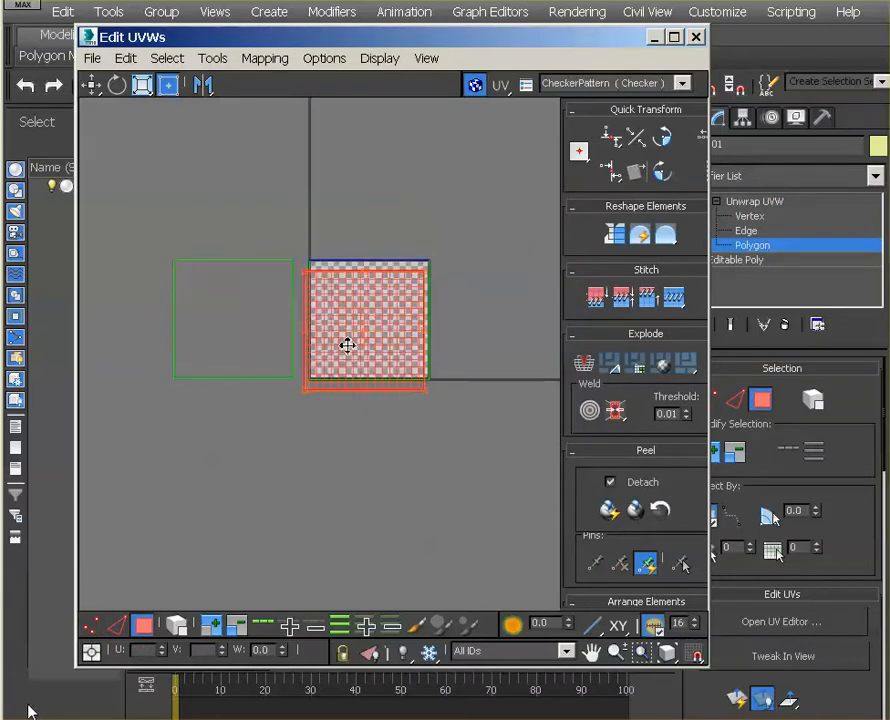
pyautogui.moveTo(348, 342); pyautogui.dragTo(223, 455)
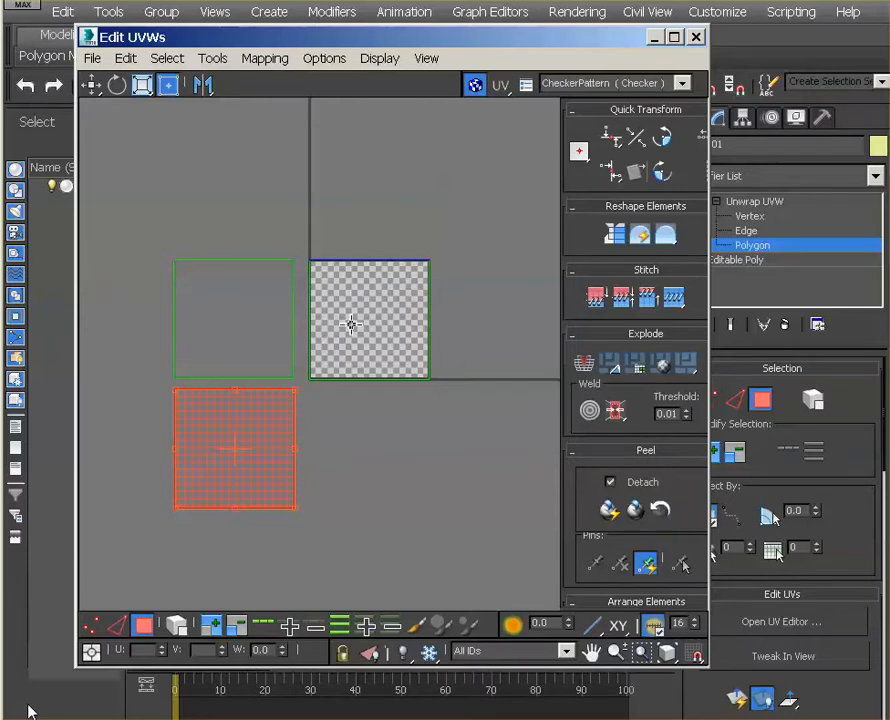
pyautogui.moveTo(352, 322); pyautogui.dragTo(350, 455)
pyautogui.moveTo(370, 352); pyautogui.dragTo(238, 602)
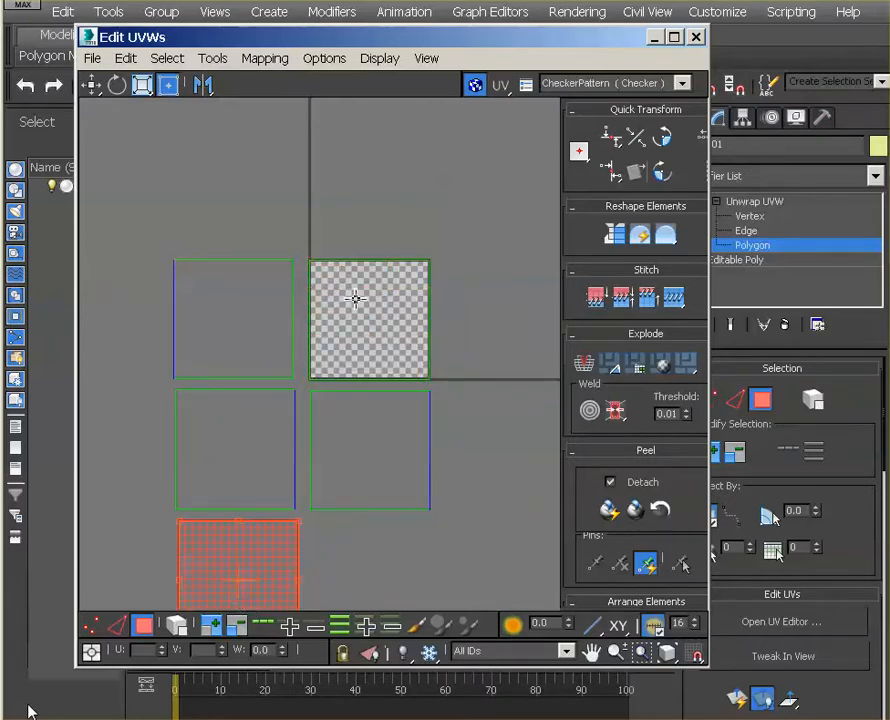
pyautogui.moveTo(358, 300); pyautogui.dragTo(357, 560)
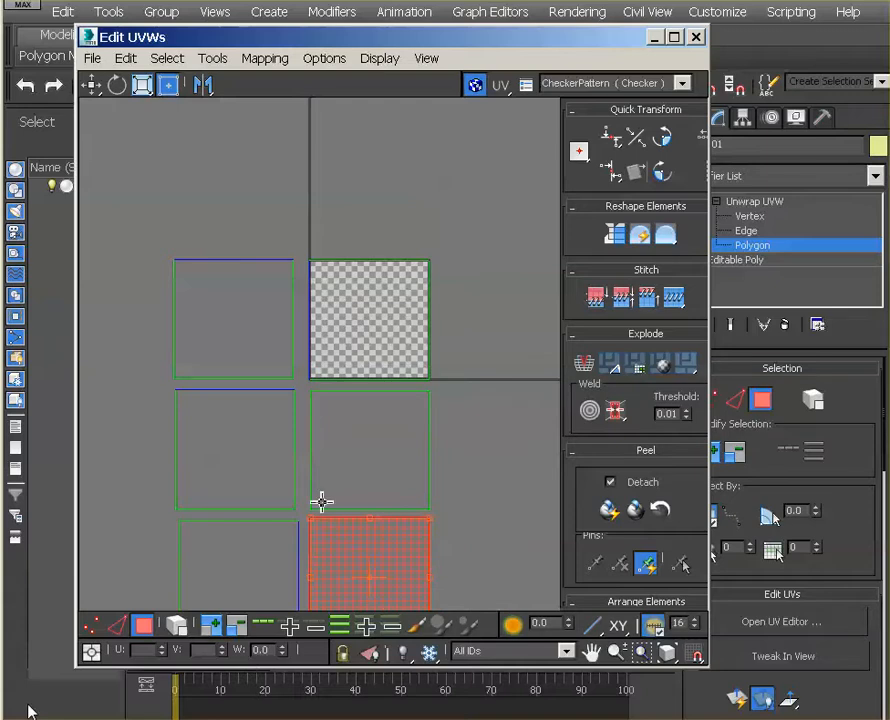
# Select all six UV faces, scale them down together to fit inside the UV tile, and centre them in it.
pyautogui.moveTo(142, 236); pyautogui.dragTo(493, 660)
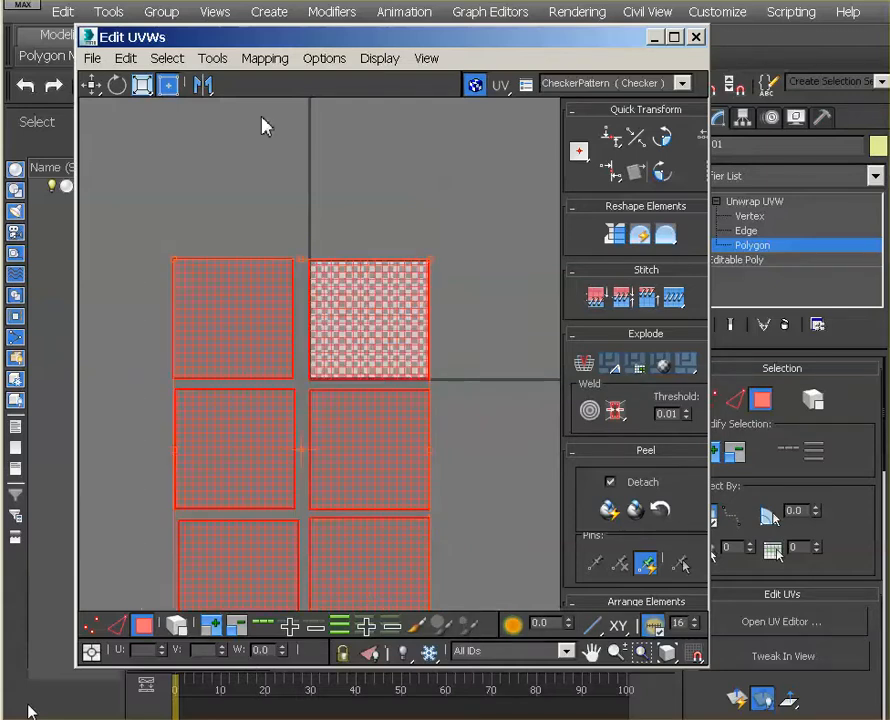
pyautogui.moveTo(372, 360); pyautogui.dragTo(371, 267, button='middle')
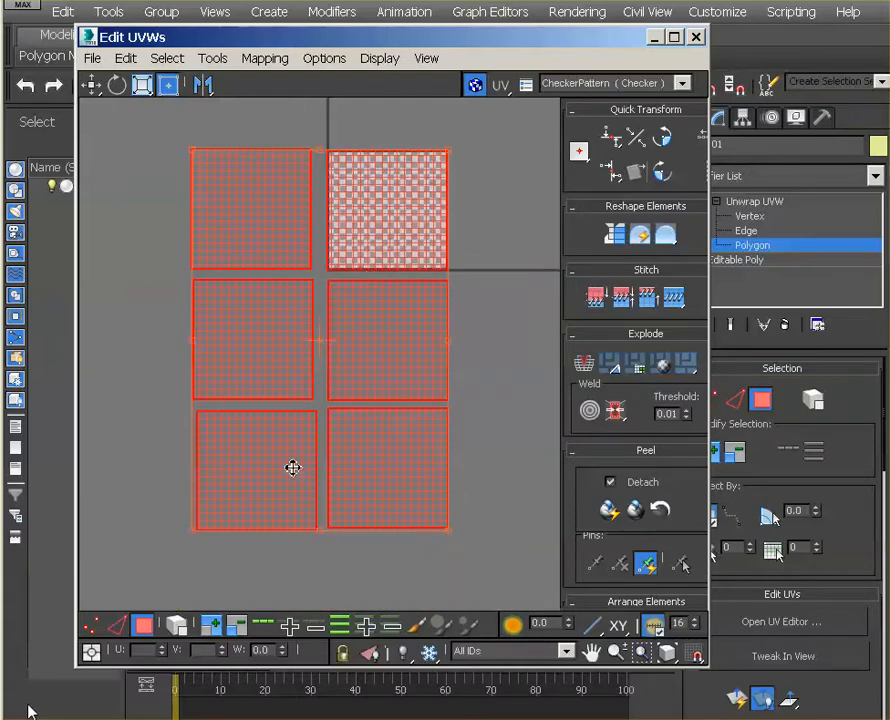
pyautogui.moveTo(195, 530); pyautogui.dragTo(374, 267)
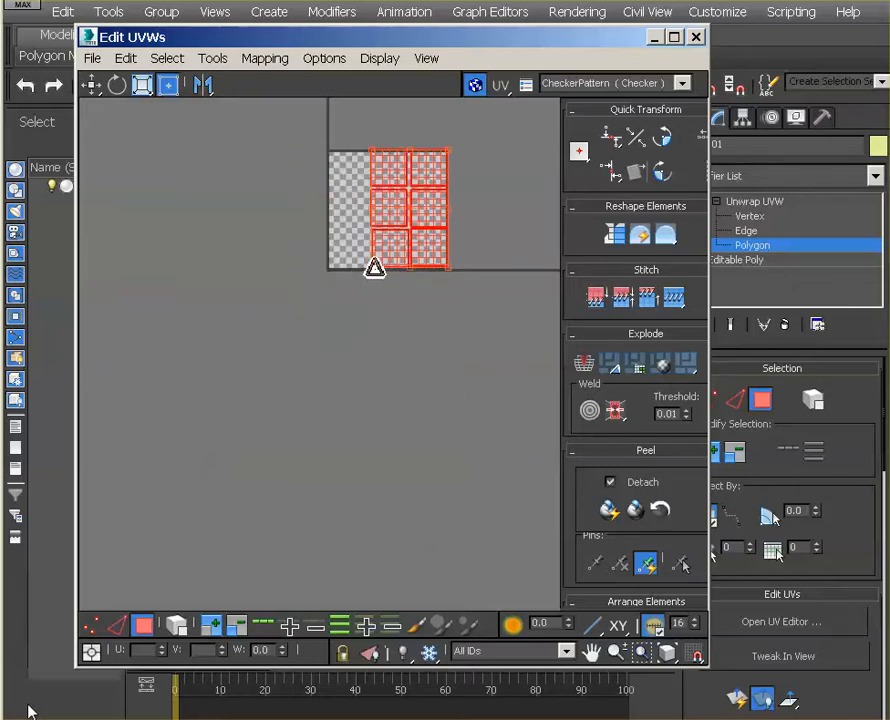
pyautogui.moveTo(473, 195); pyautogui.dragTo(523, 294, button='middle')
pyautogui.scroll(4, 443, 319)
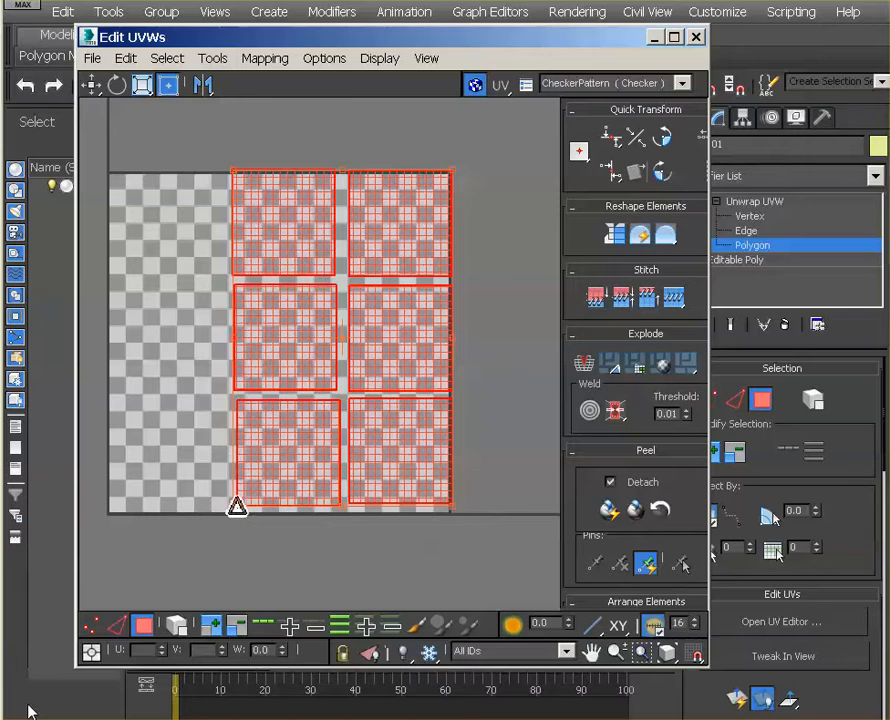
pyautogui.moveTo(237, 507); pyautogui.dragTo(237, 487)
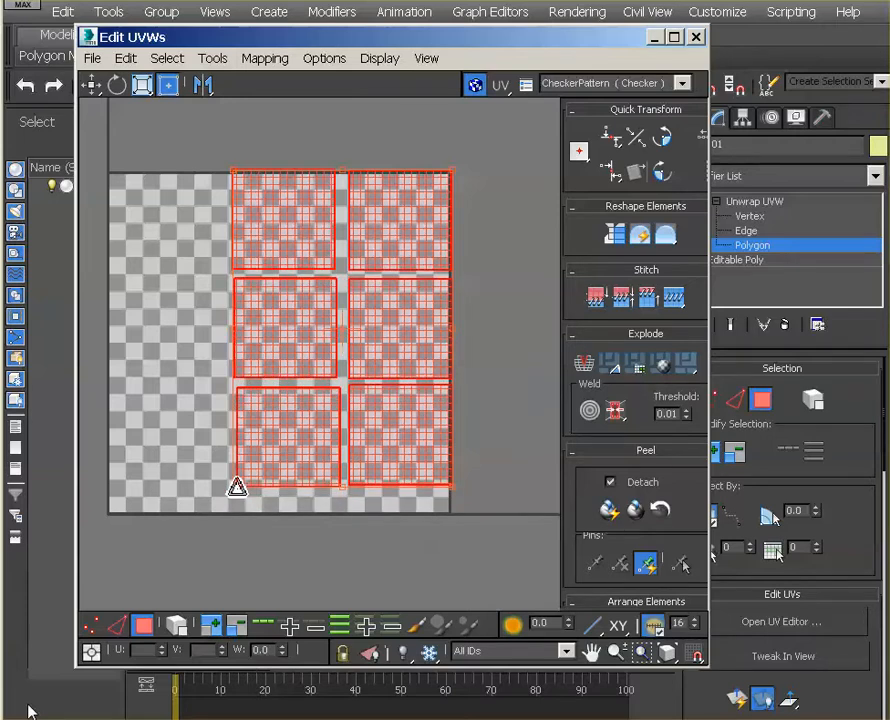
pyautogui.moveTo(401, 381); pyautogui.dragTo(349, 366)
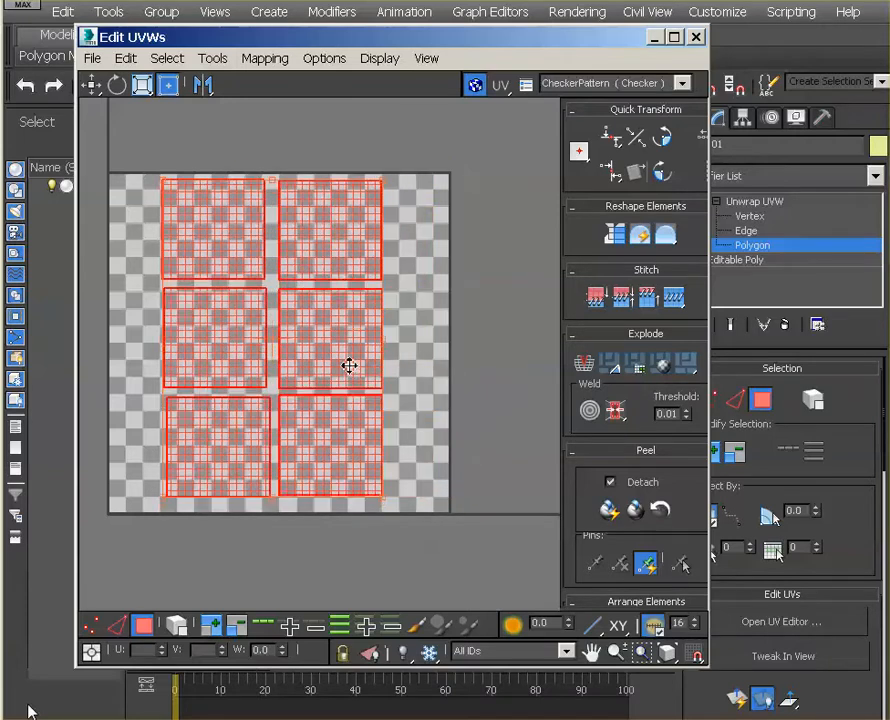
# Hide the checker map behind the UV layout, minimize the UV editor and return to the Unwrap UVW modifier's top level.
pyautogui.click(476, 85)
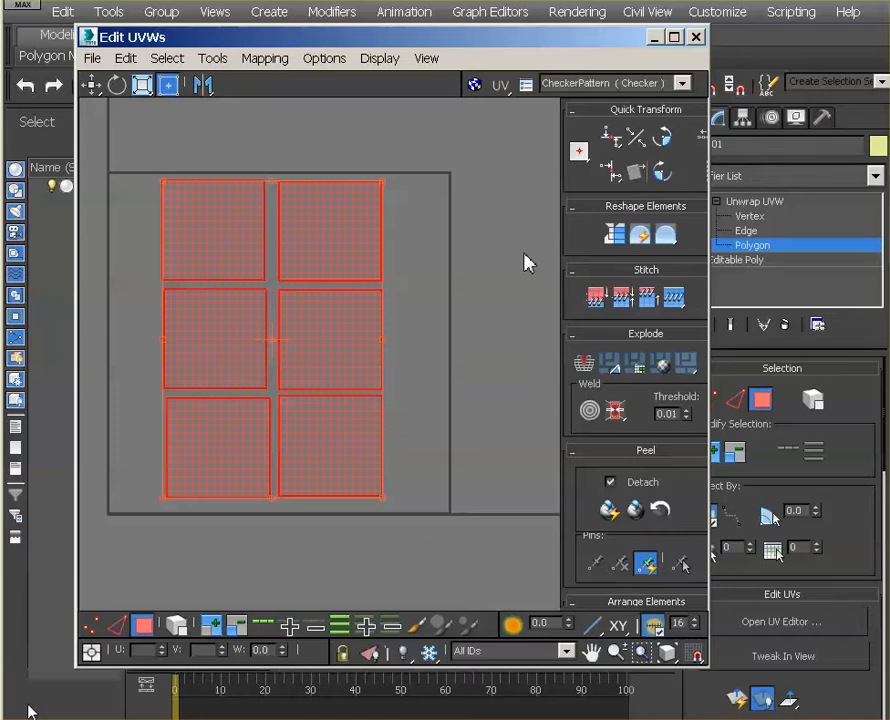
pyautogui.click(527, 261)
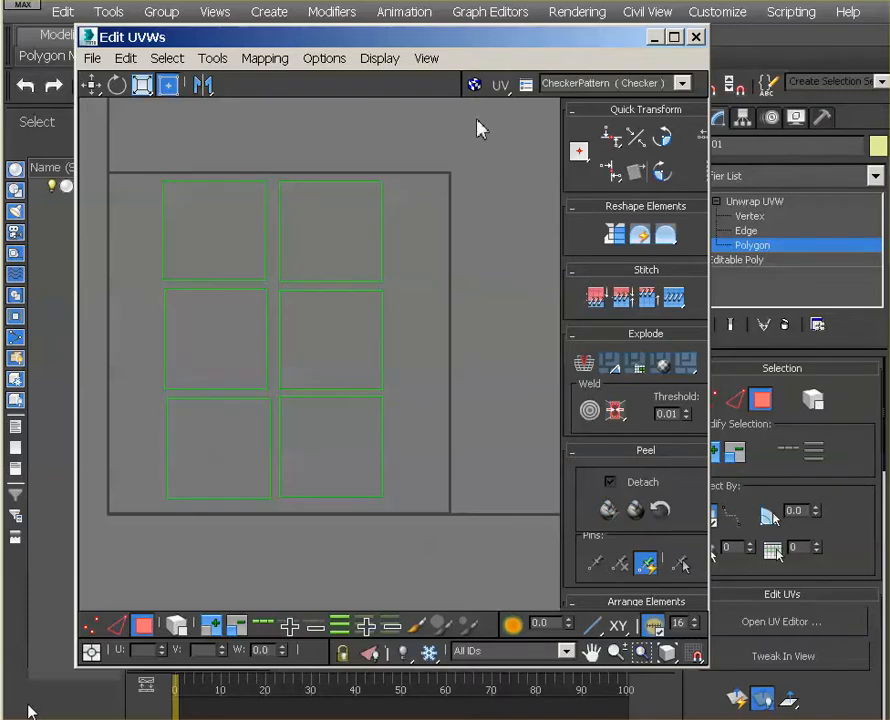
pyautogui.moveTo(483, 39); pyautogui.dragTo(503, 37)
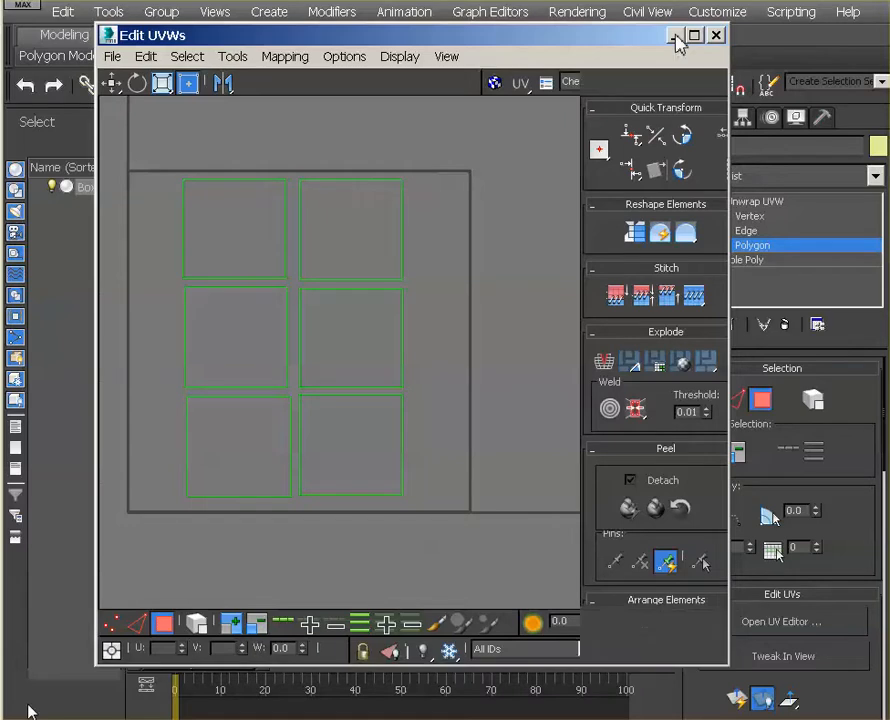
pyautogui.click(677, 37)
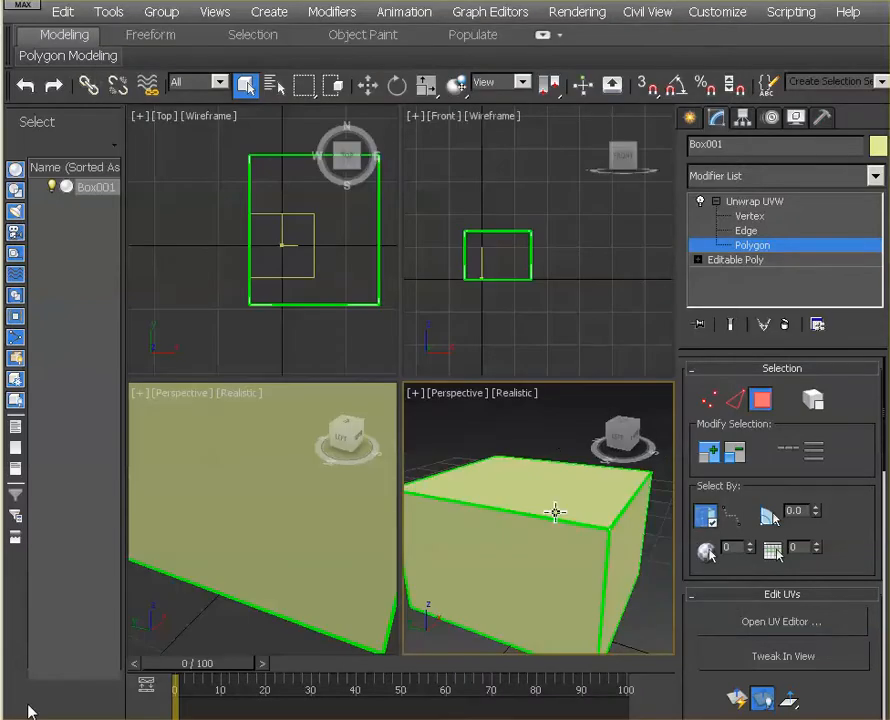
pyautogui.click(722, 202)
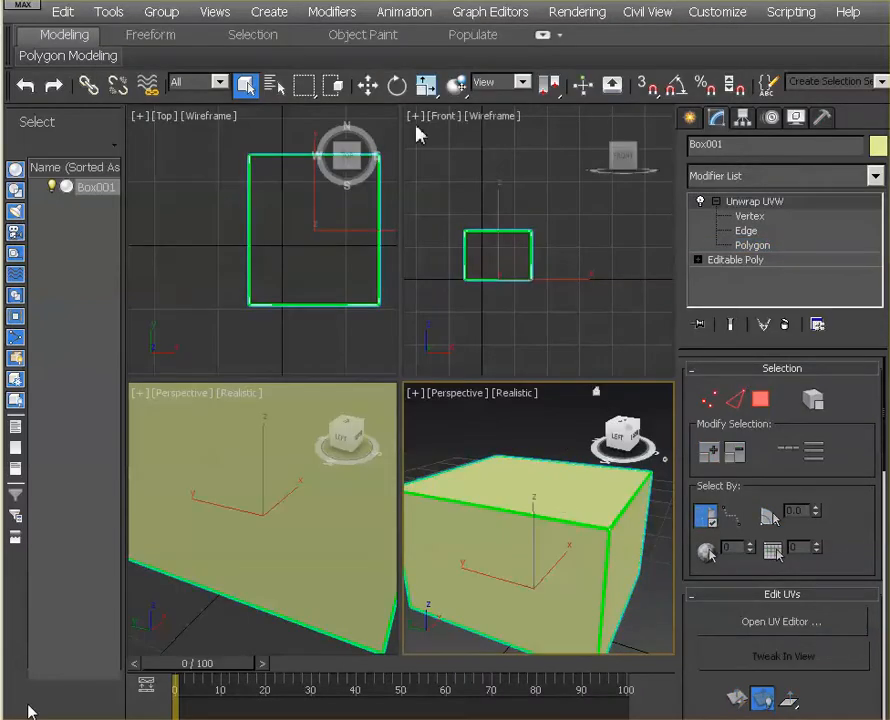
# Open Render To Texture for the box and bring the whole dialog into view.
pyautogui.click(556, 14)
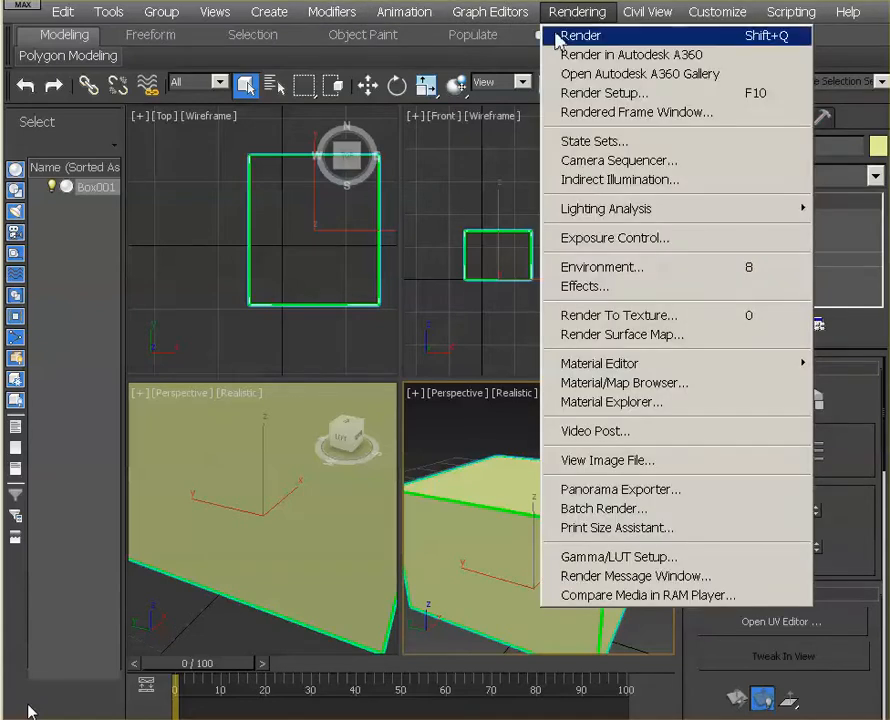
pyautogui.click(596, 319)
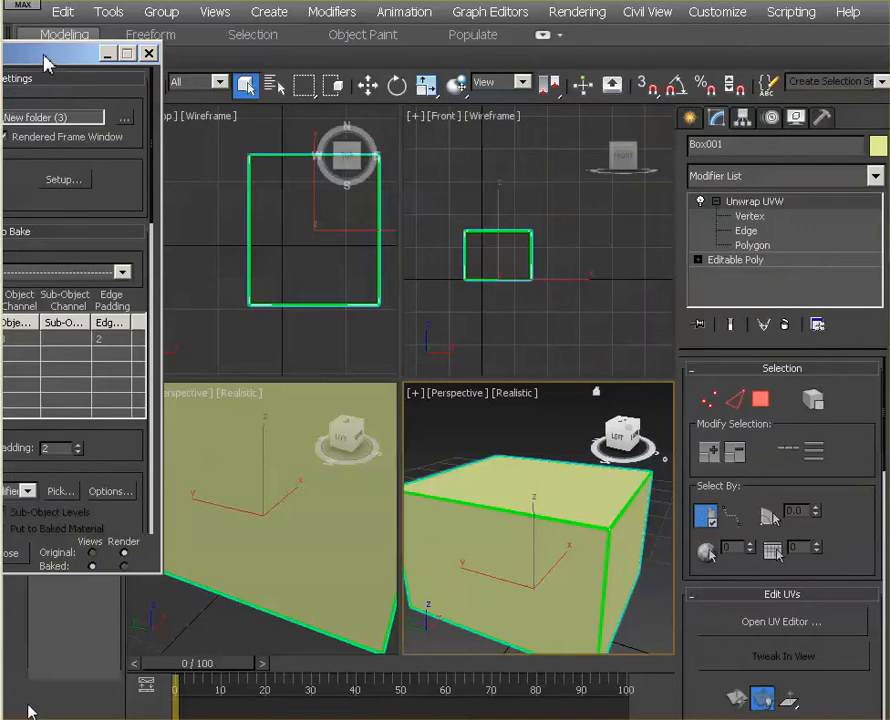
pyautogui.moveTo(45, 62); pyautogui.dragTo(330, 80)
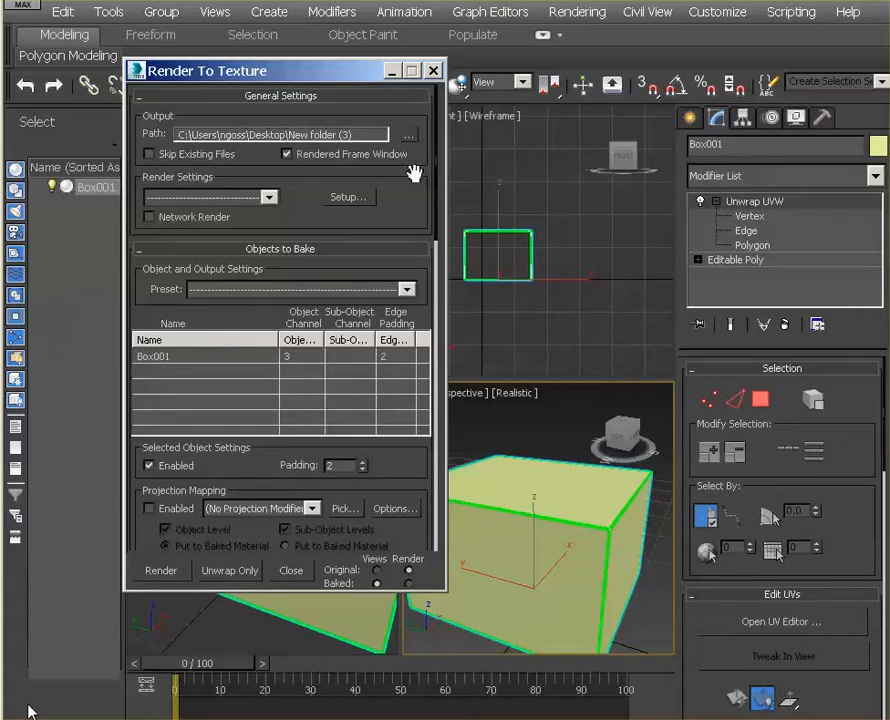
# Set the bake output path to a new folder named "Baked Texture" inside New folder (3).
pyautogui.doubleClick(206, 134)
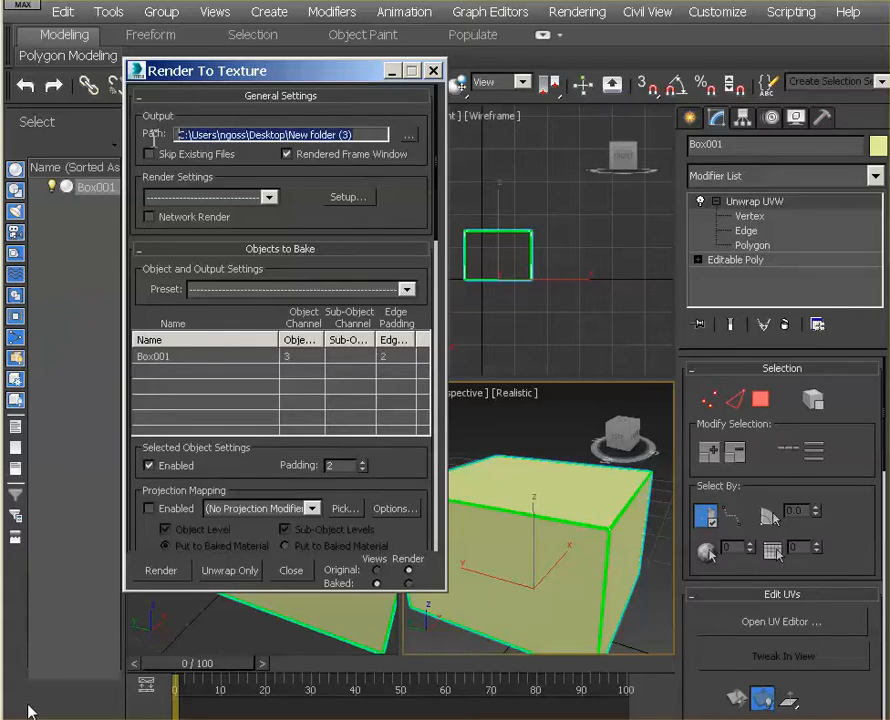
pyautogui.click(409, 136)
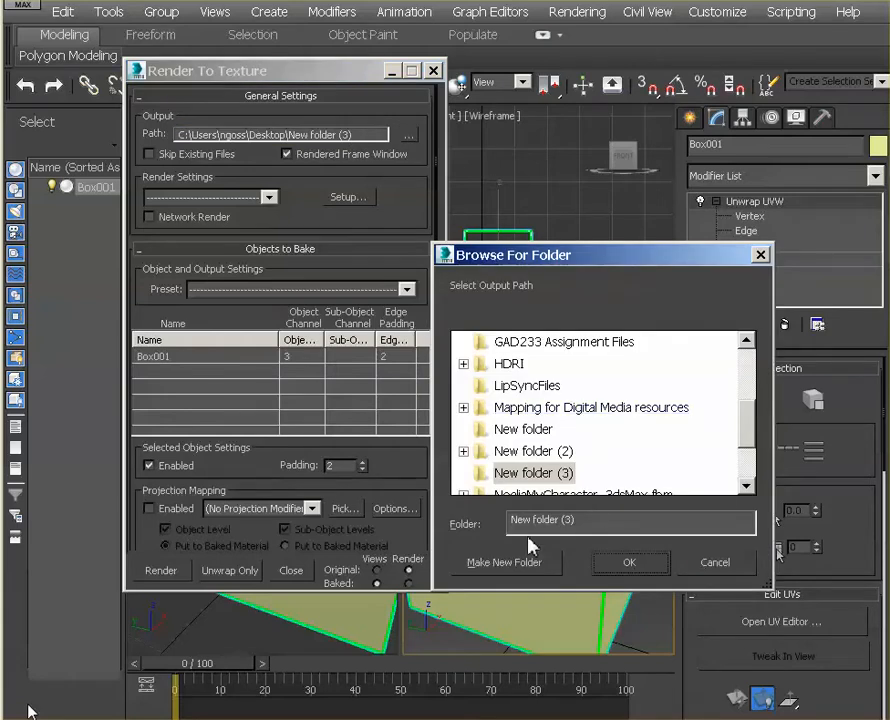
pyautogui.click(526, 566)
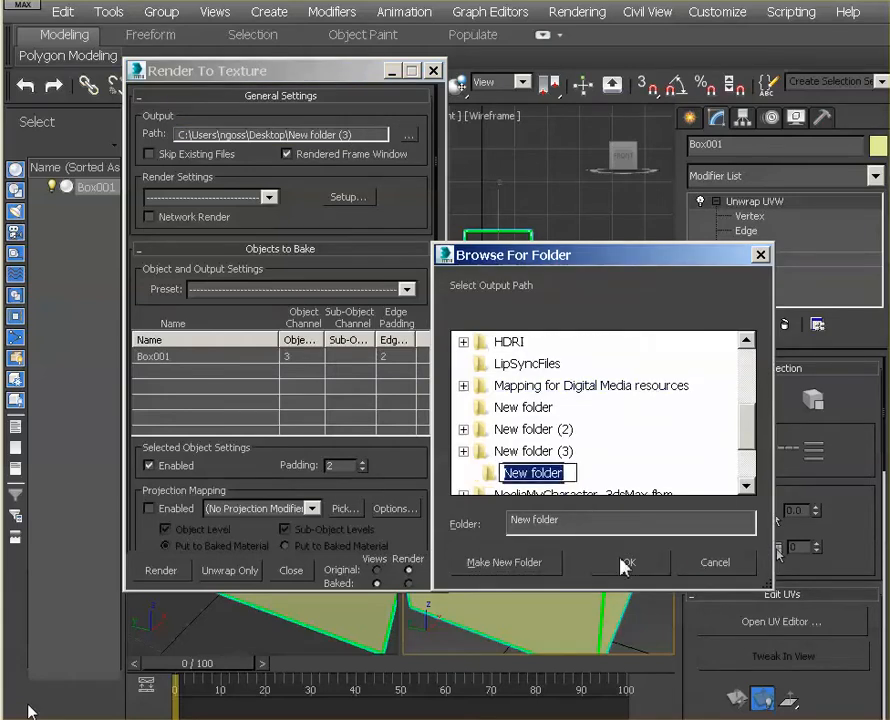
pyautogui.write('B')
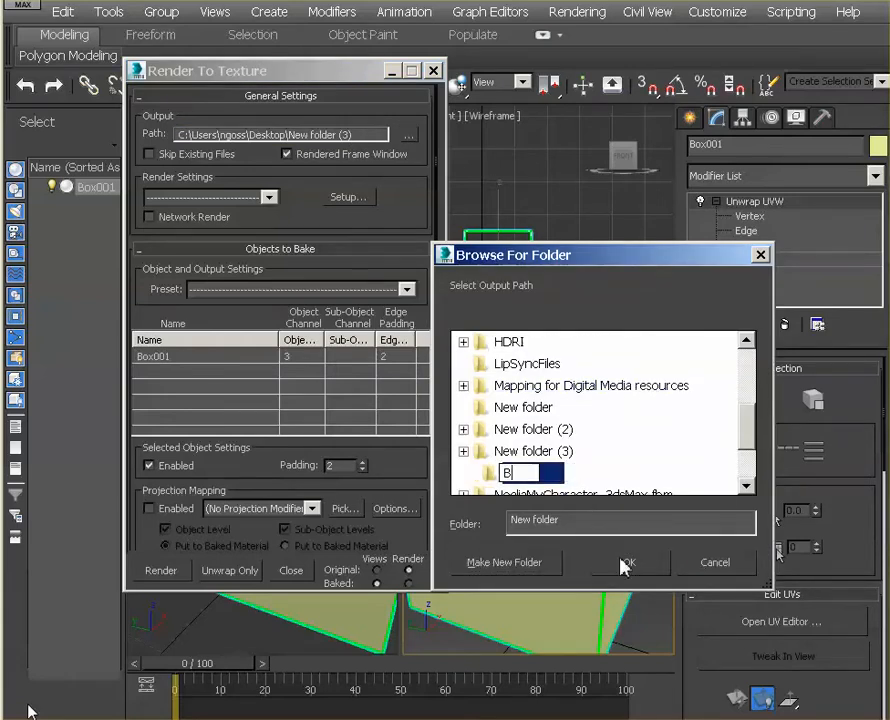
pyautogui.write('aked Texture')
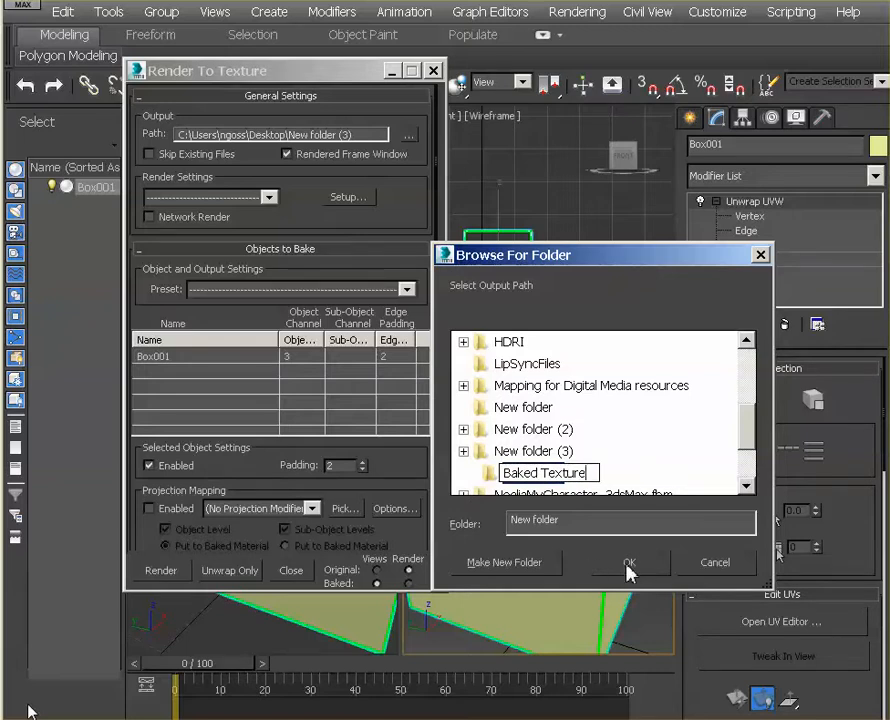
pyautogui.click(627, 565)
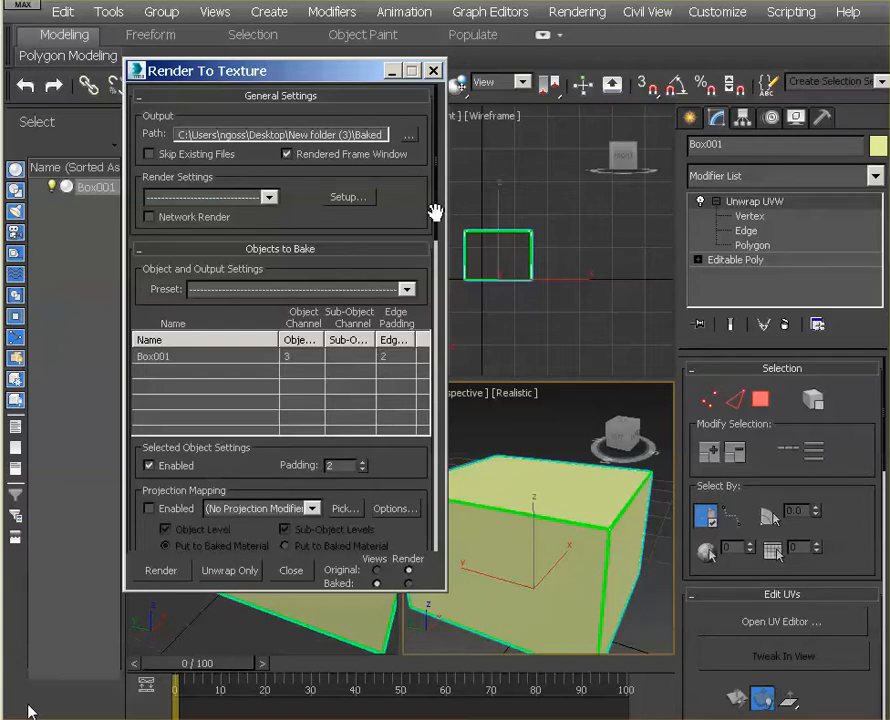
pyautogui.moveTo(436, 211); pyautogui.dragTo(443, 416)
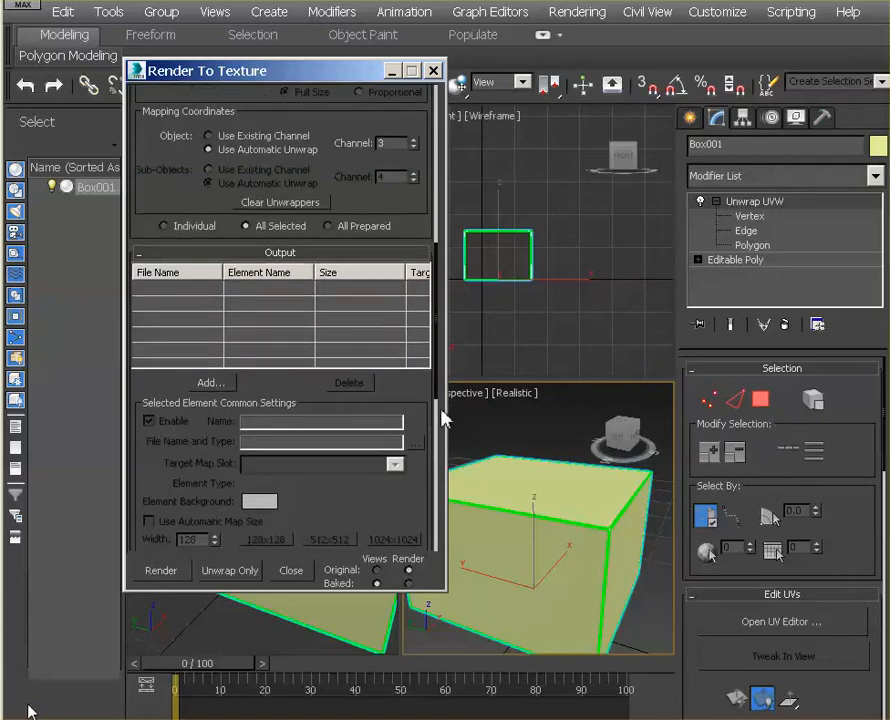
pyautogui.click(208, 383)
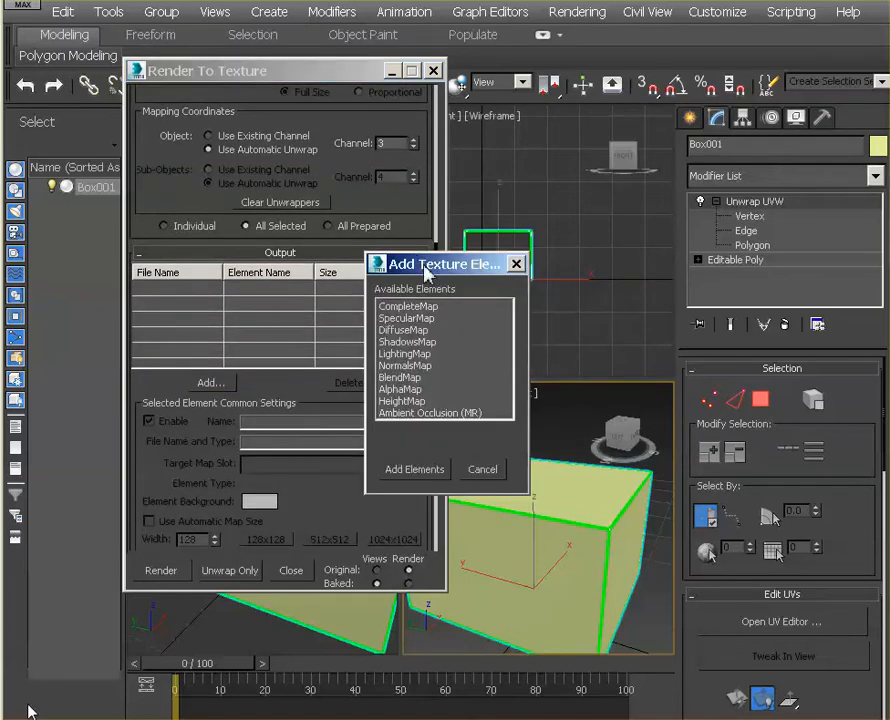
pyautogui.moveTo(427, 272); pyautogui.dragTo(514, 159)
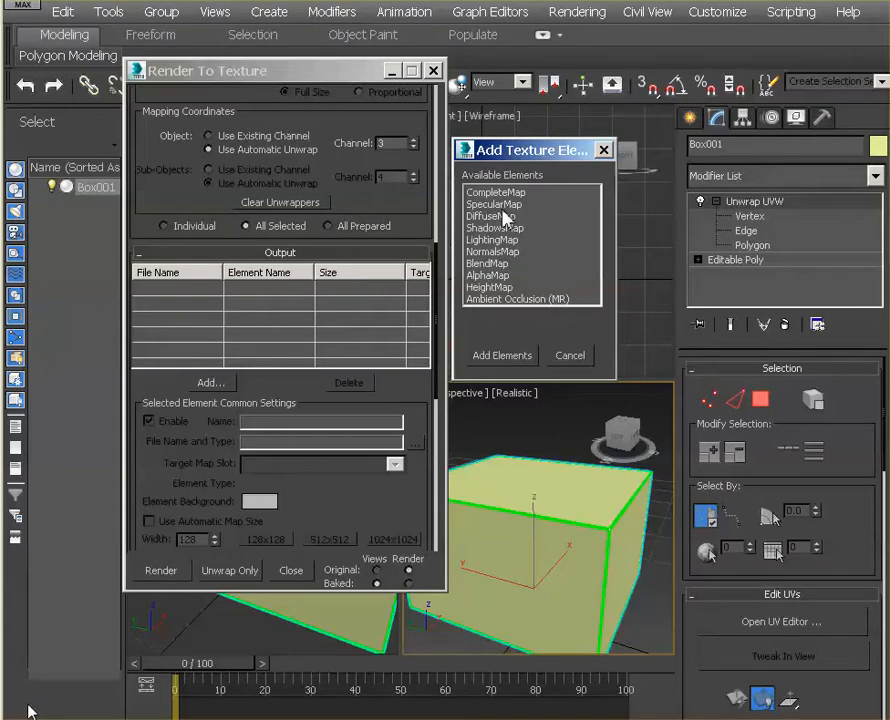
pyautogui.click(572, 356)
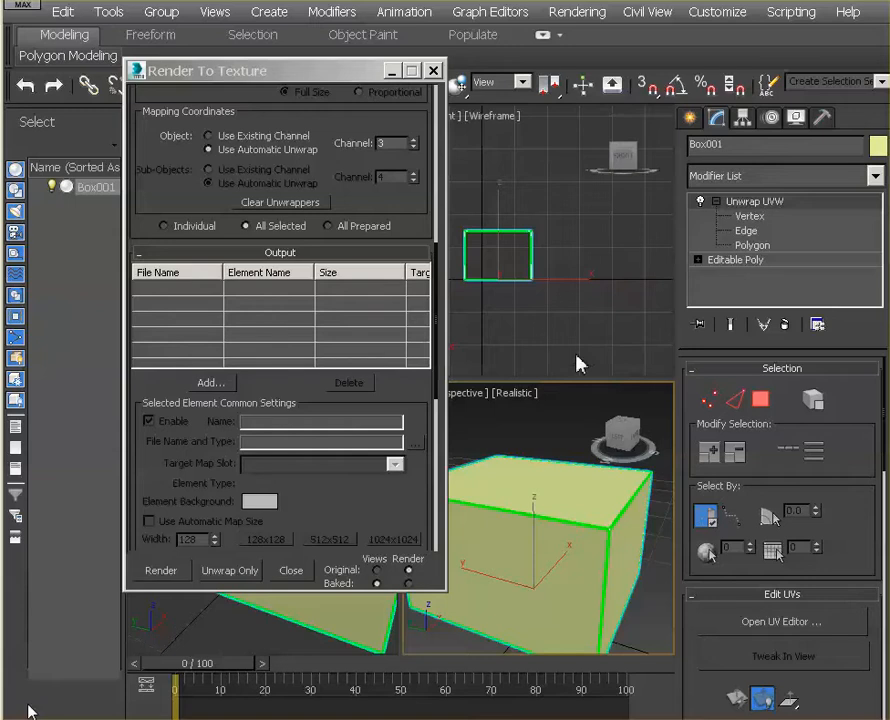
pyautogui.click(433, 70)
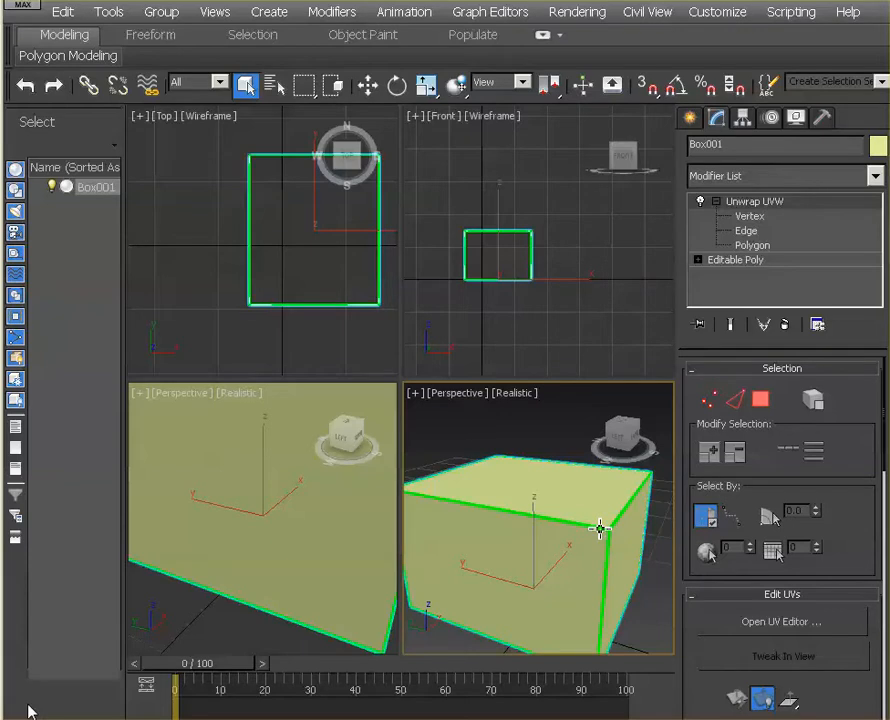
# Change the first sample slot's material to a Standard material in the Material Editor and assign it to the box.
pyautogui.press('m')
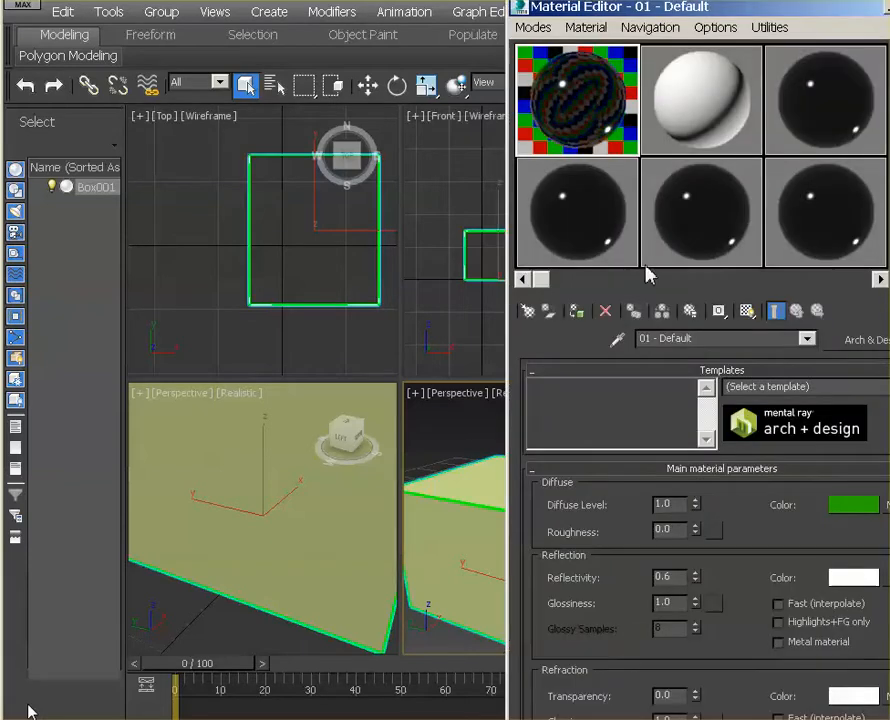
pyautogui.click(866, 340)
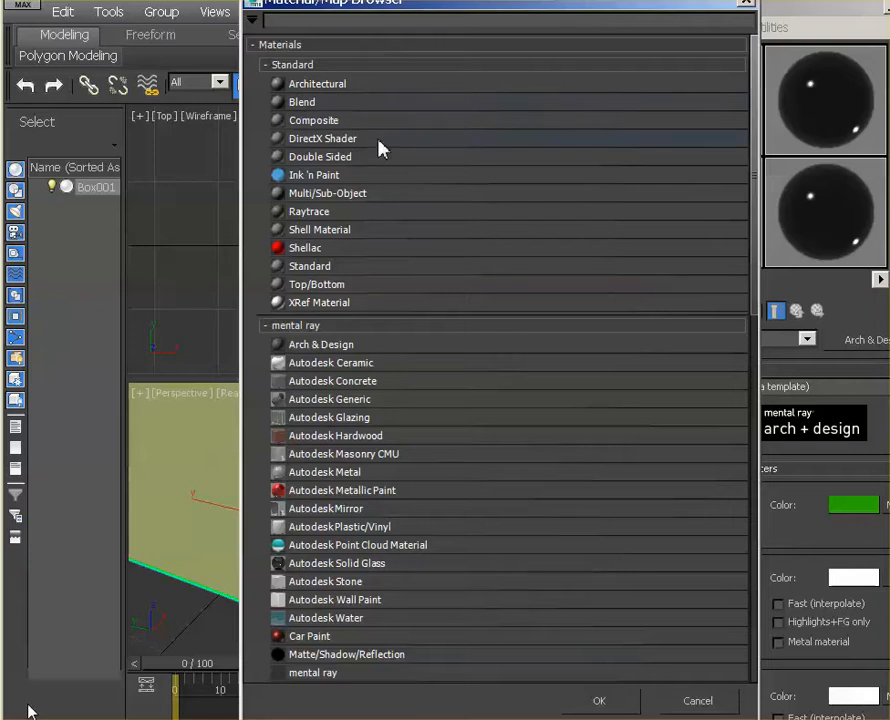
pyautogui.doubleClick(320, 266)
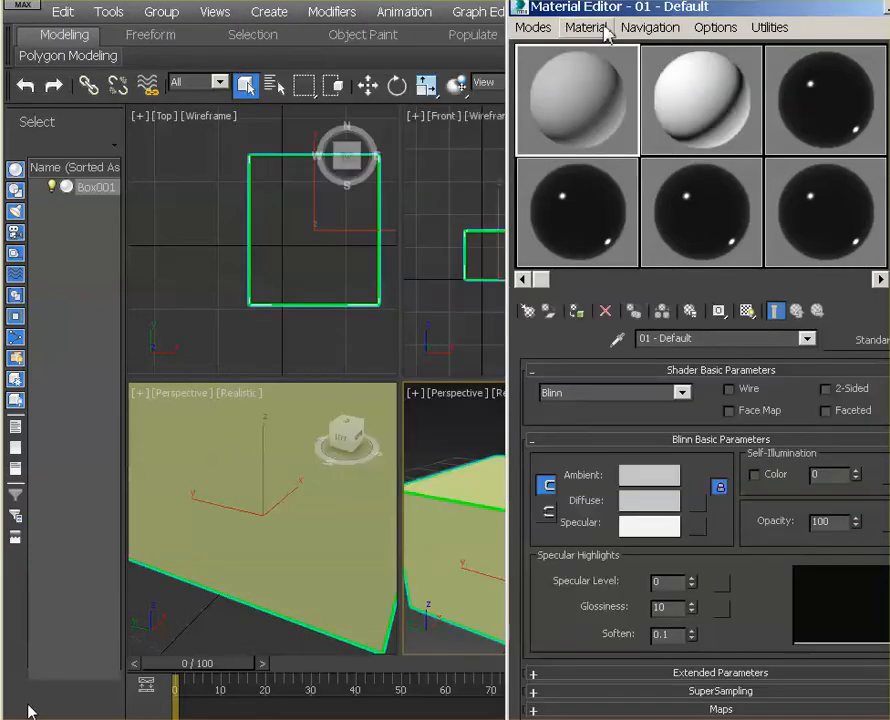
pyautogui.moveTo(602, 7); pyautogui.dragTo(738, 13)
pyautogui.moveTo(719, 119); pyautogui.dragTo(535, 477)
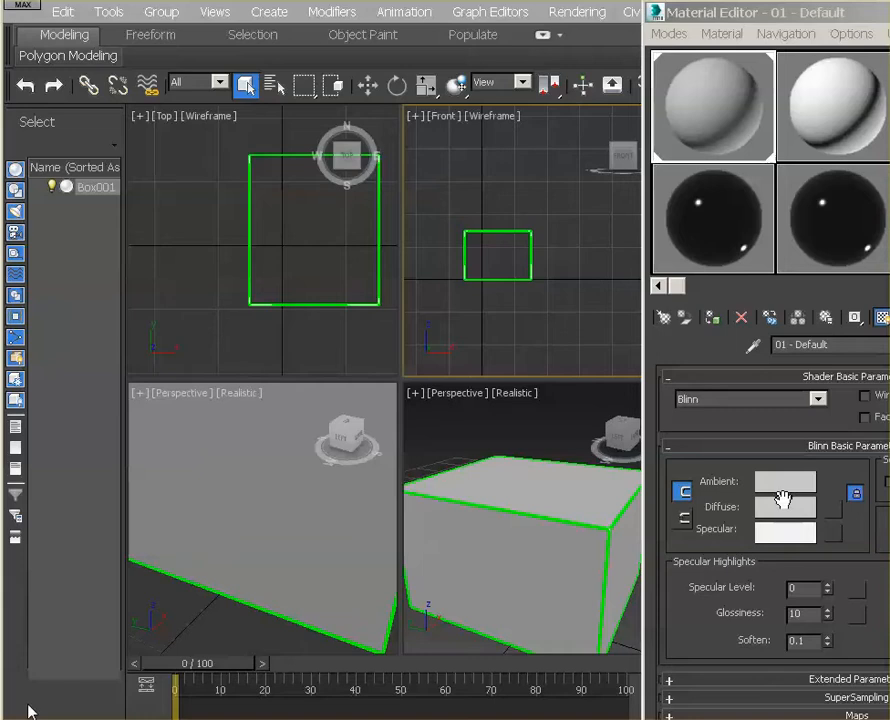
# Add a Marble map to the material's Diffuse colour and show it on the box in the viewports.
pyautogui.click(834, 508)
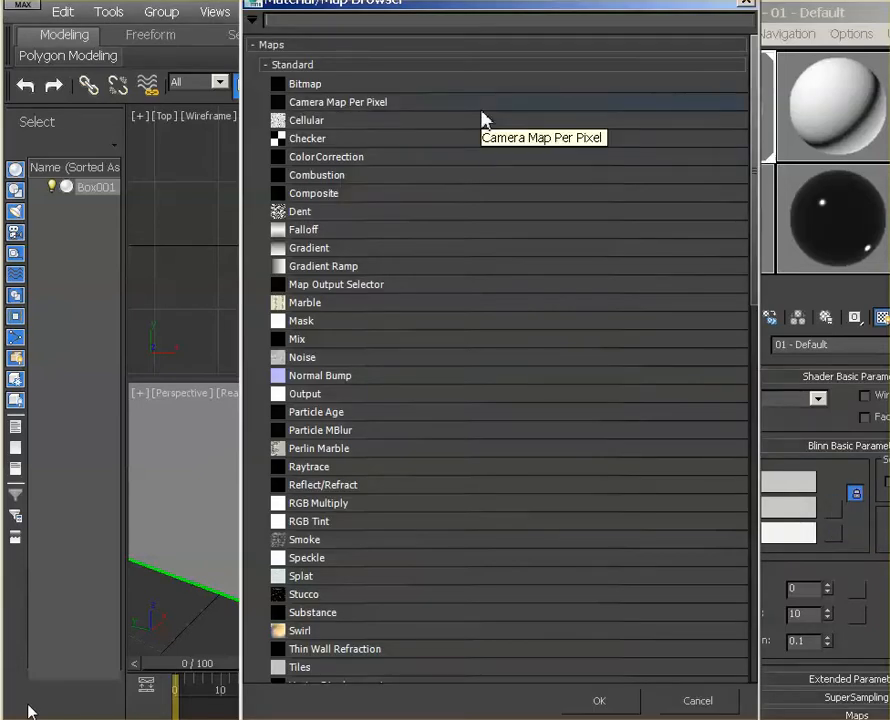
pyautogui.click(330, 304)
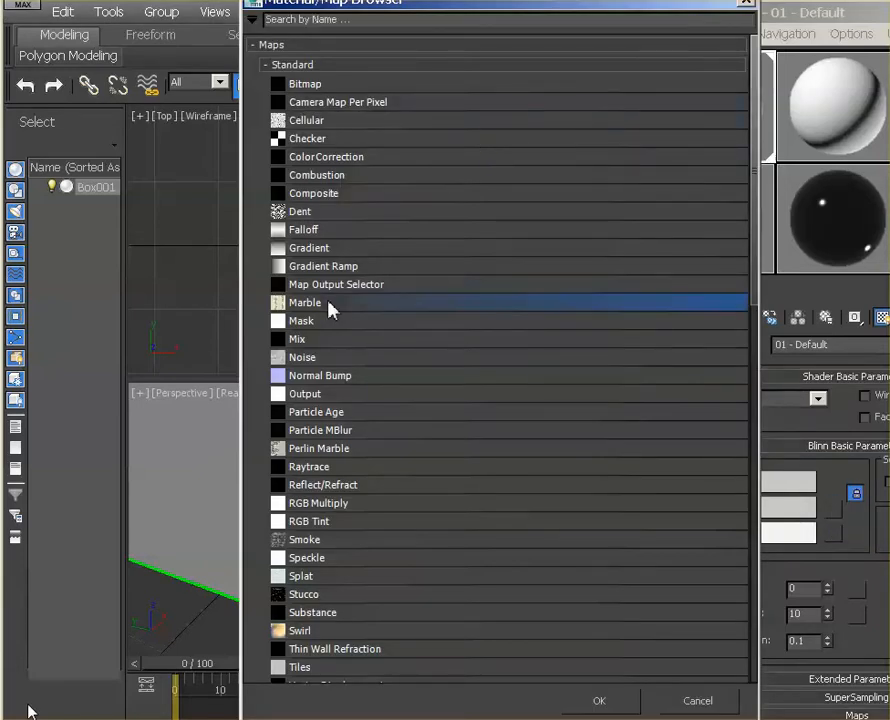
pyautogui.click(599, 700)
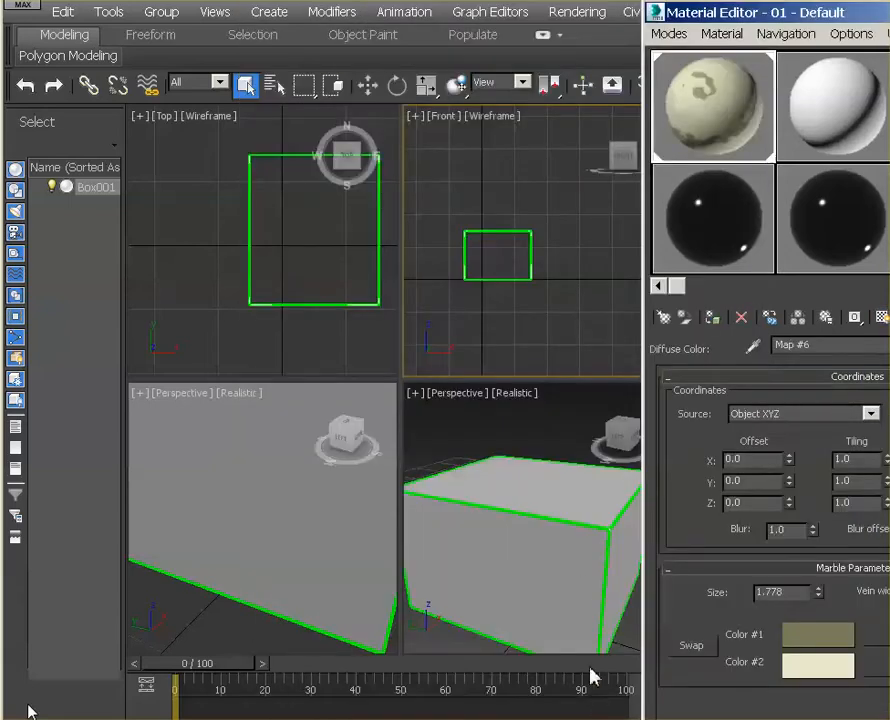
pyautogui.click(882, 318)
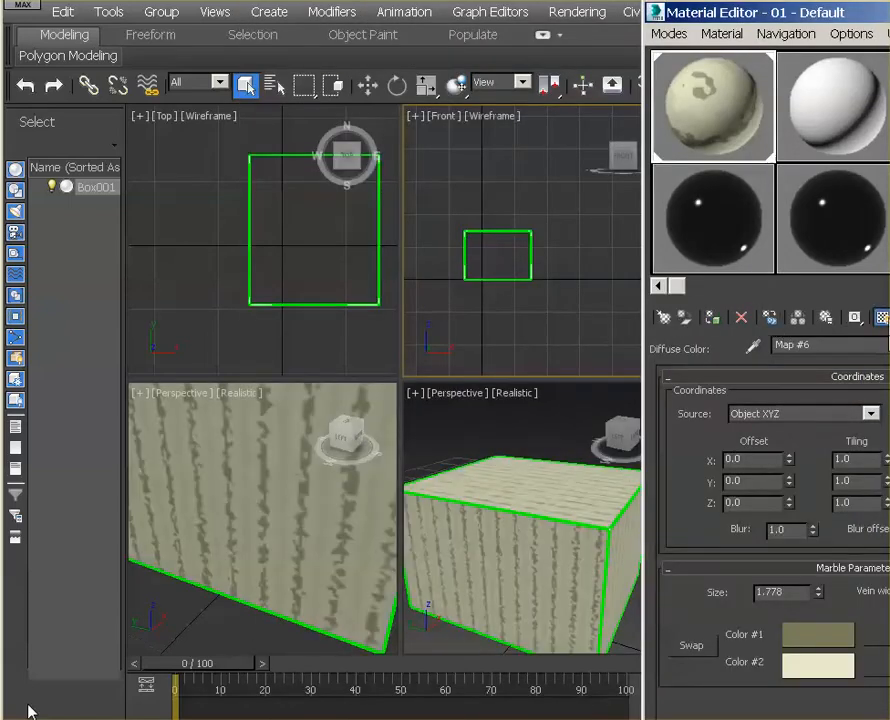
# Set the Marble map's tiling to 10 in X, Y and Z and close the Material Editor.
pyautogui.moveTo(789, 14); pyautogui.dragTo(766, 14)
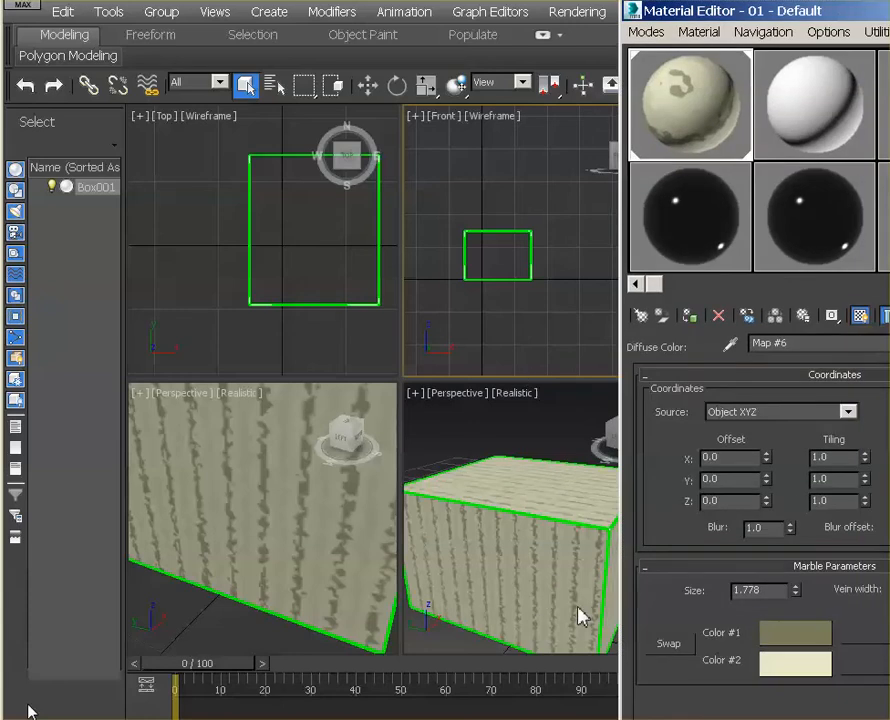
pyautogui.click(818, 457)
pyautogui.write('10')
pyautogui.press('Tab')
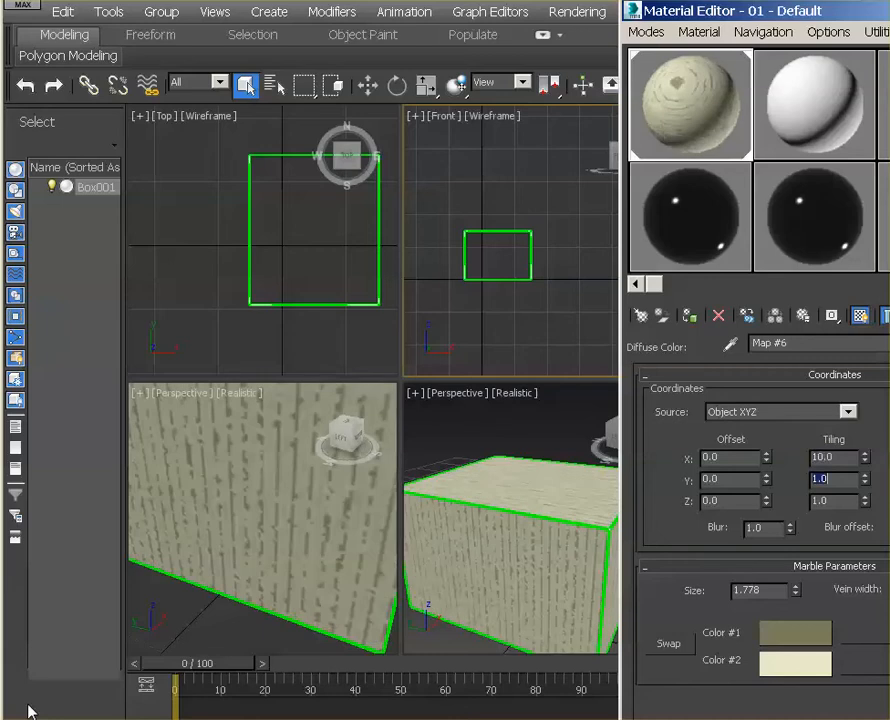
pyautogui.write('10')
pyautogui.press('Tab')
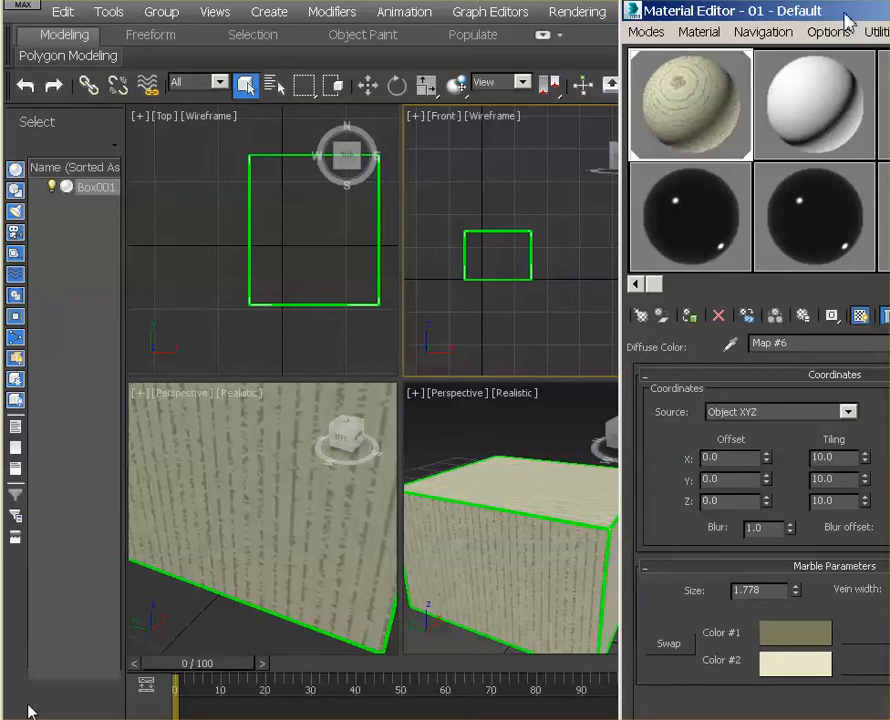
pyautogui.click(889, 11)
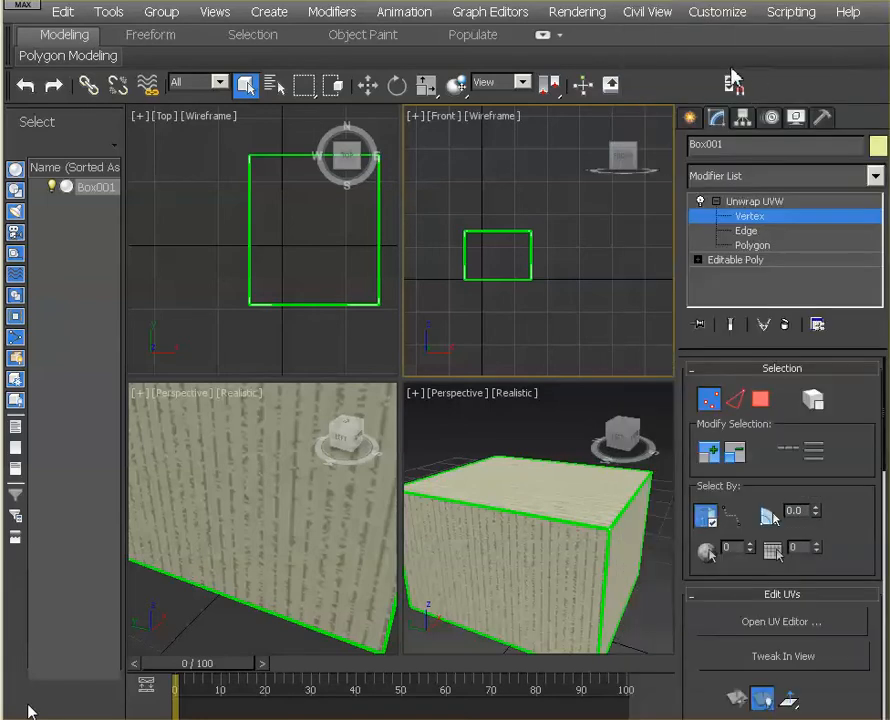
# Reopen Render To Texture, bring the dialog into view and add a DiffuseMap output element for the box.
pyautogui.click(578, 13)
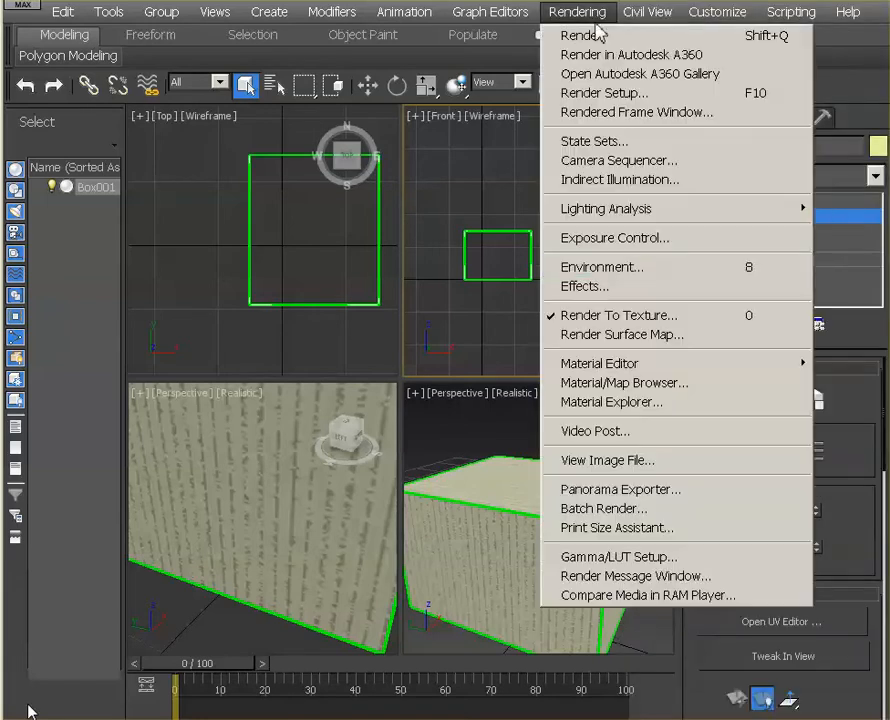
pyautogui.click(603, 318)
pyautogui.click(600, 14)
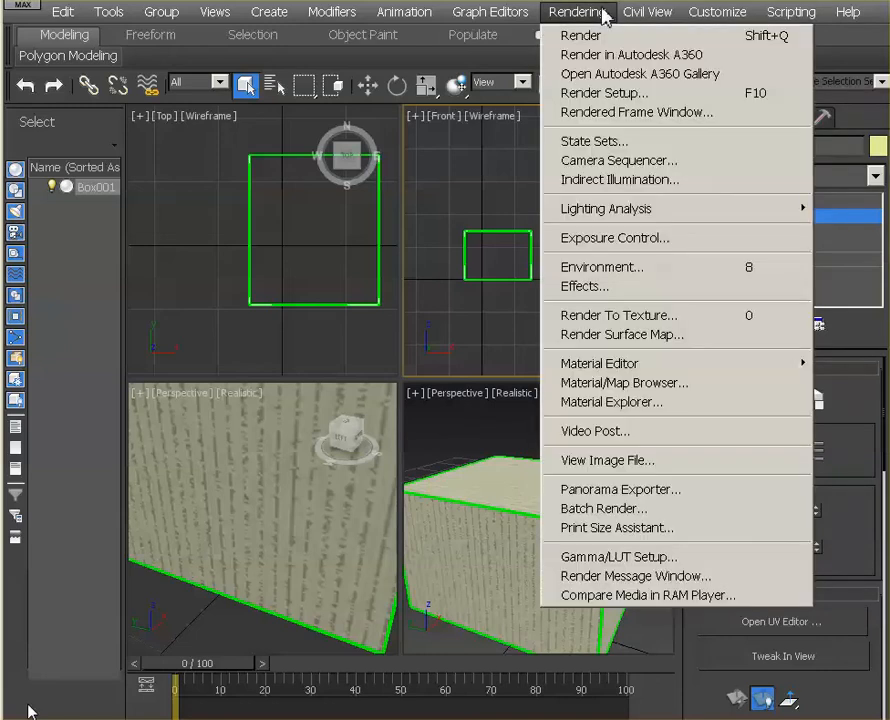
pyautogui.click(613, 315)
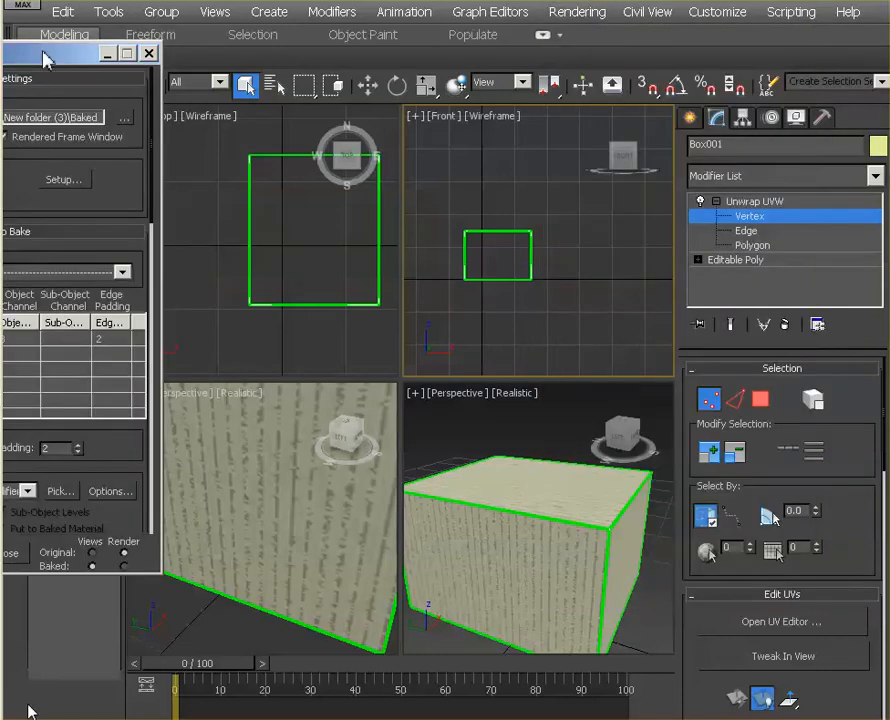
pyautogui.moveTo(43, 58); pyautogui.dragTo(299, 56)
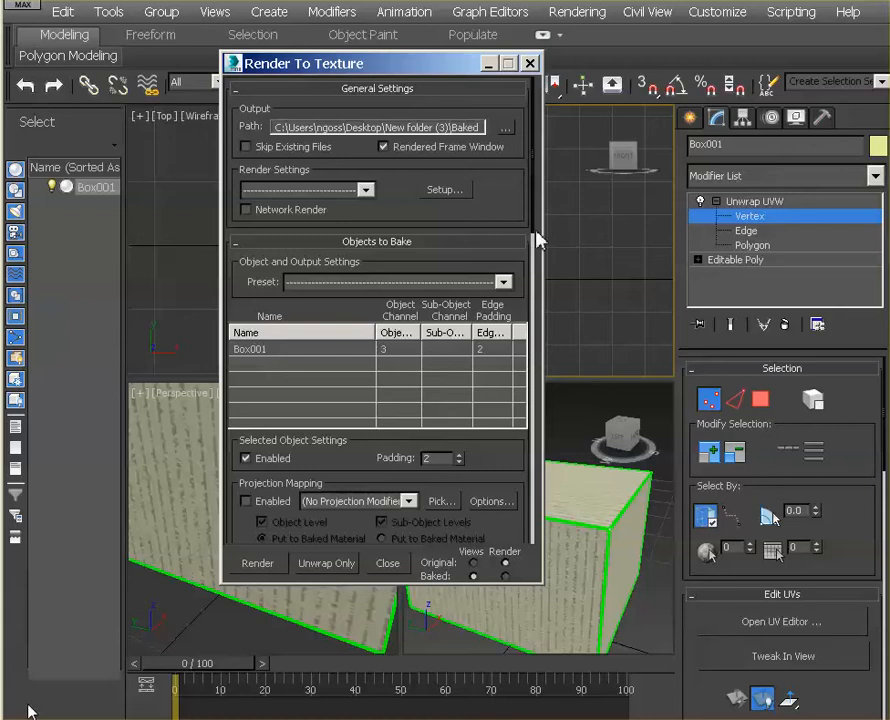
pyautogui.moveTo(537, 226); pyautogui.dragTo(538, 398)
pyautogui.click(312, 378)
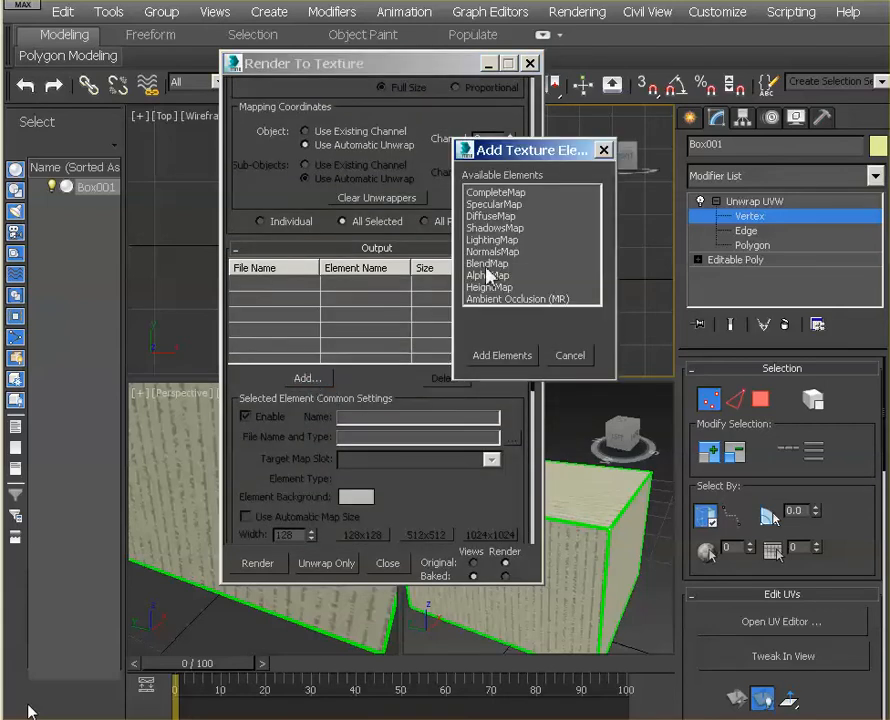
pyautogui.click(513, 216)
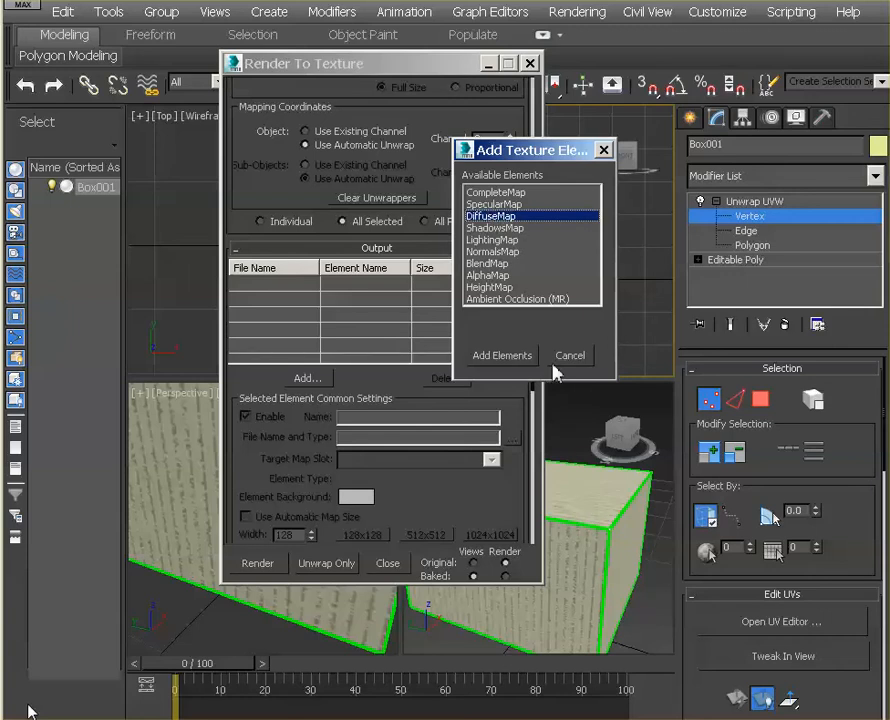
pyautogui.click(504, 356)
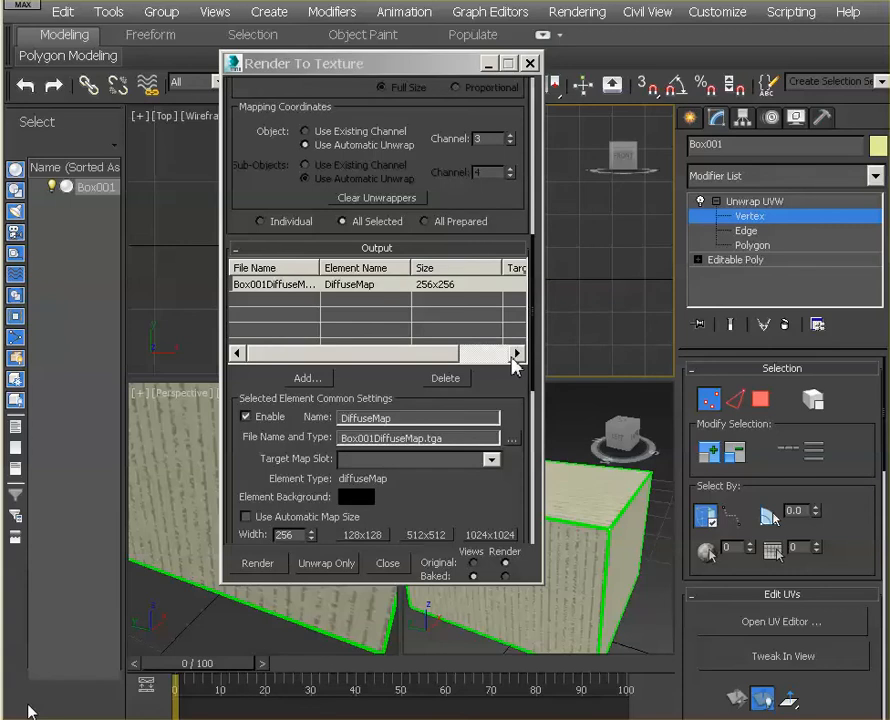
# Set the DiffuseMap size to 1024x1024 and render the bake, continuing without a target map slot.
pyautogui.moveTo(532, 342); pyautogui.dragTo(528, 425)
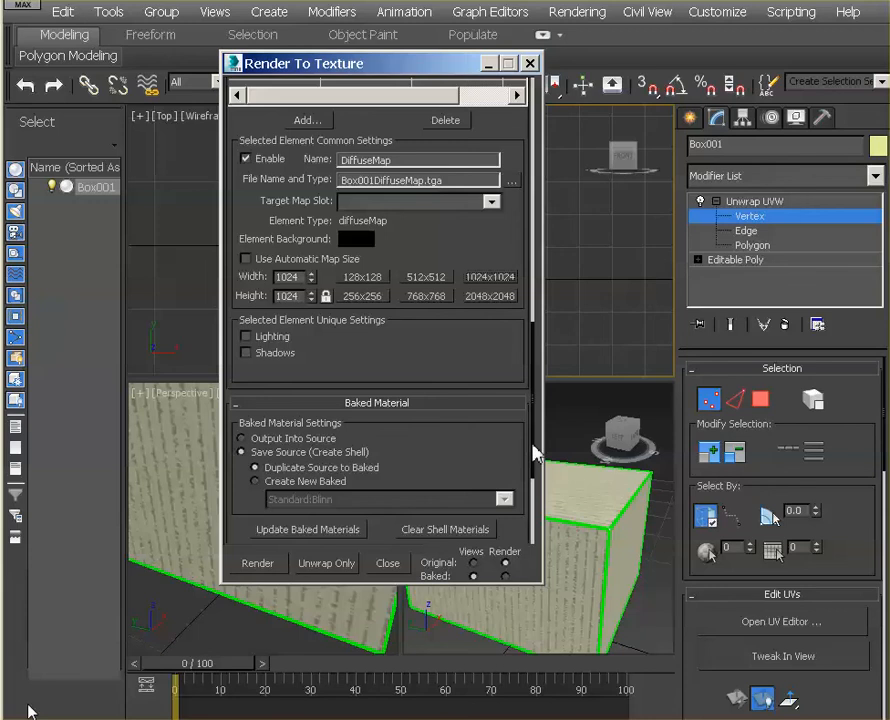
pyautogui.moveTo(532, 440); pyautogui.dragTo(529, 552)
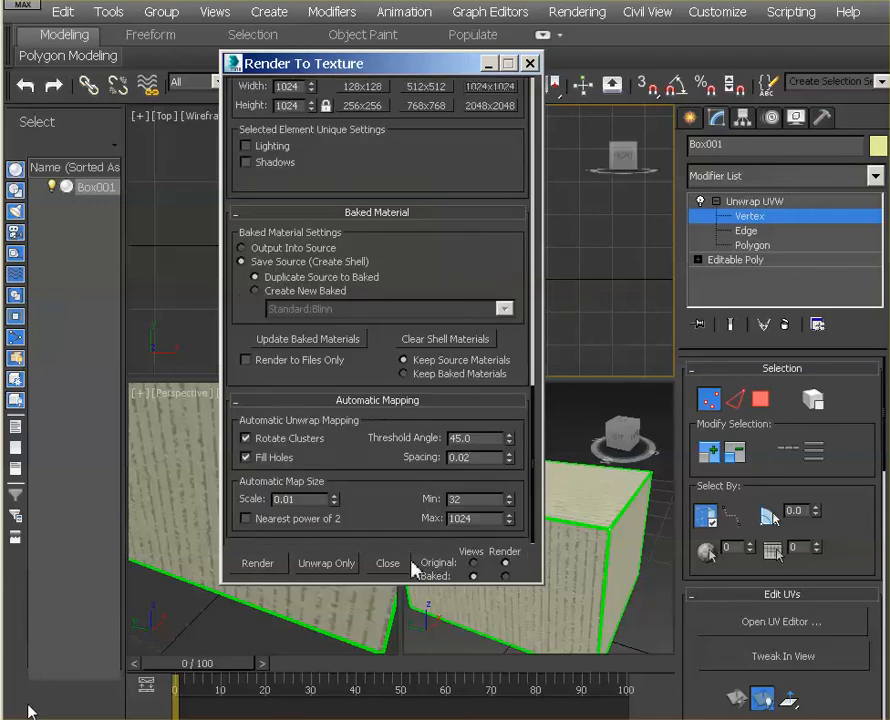
pyautogui.click(262, 566)
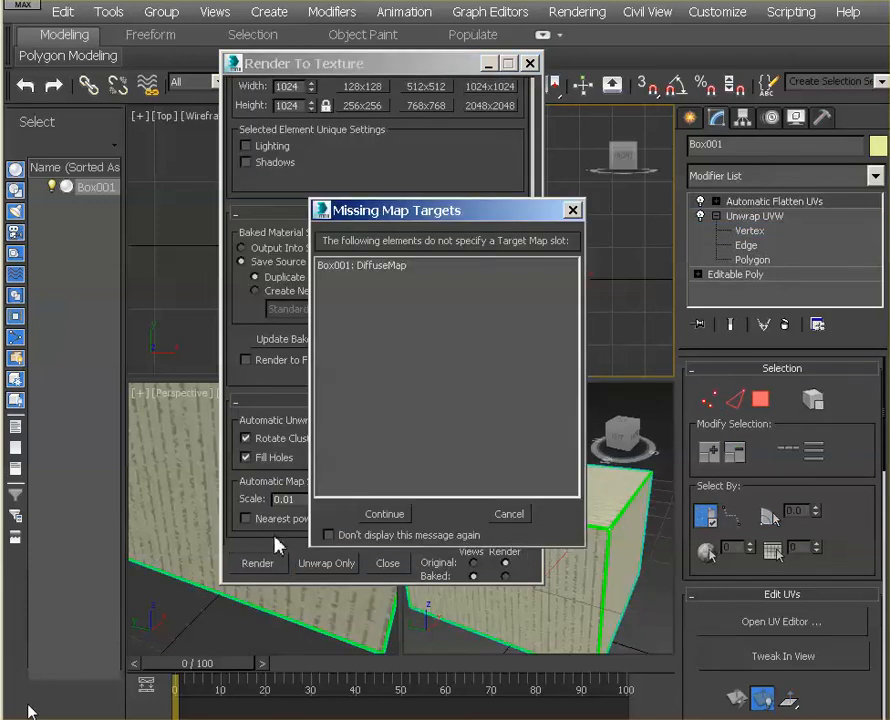
pyautogui.click(389, 514)
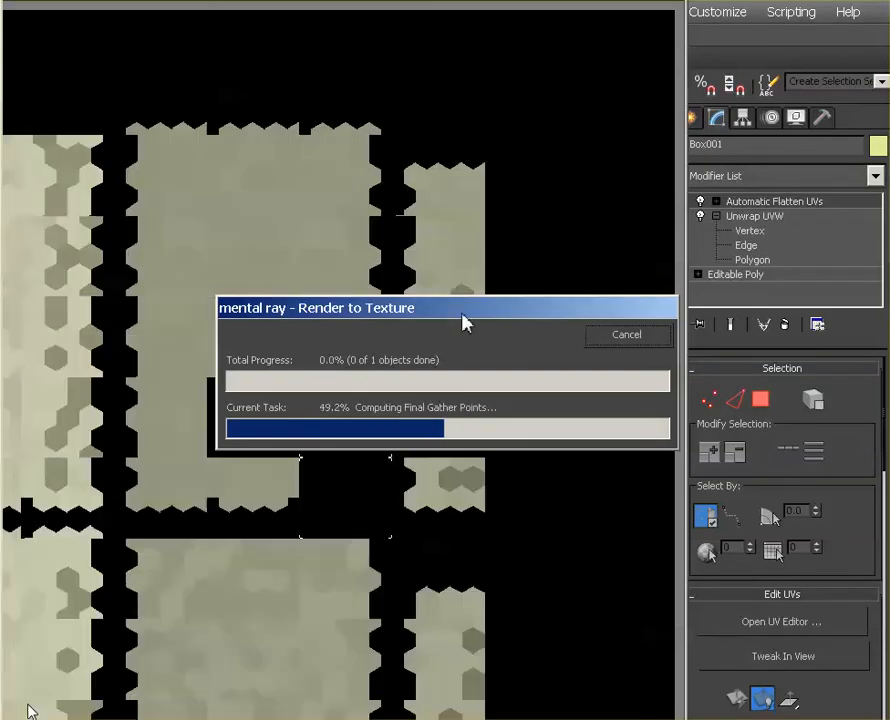